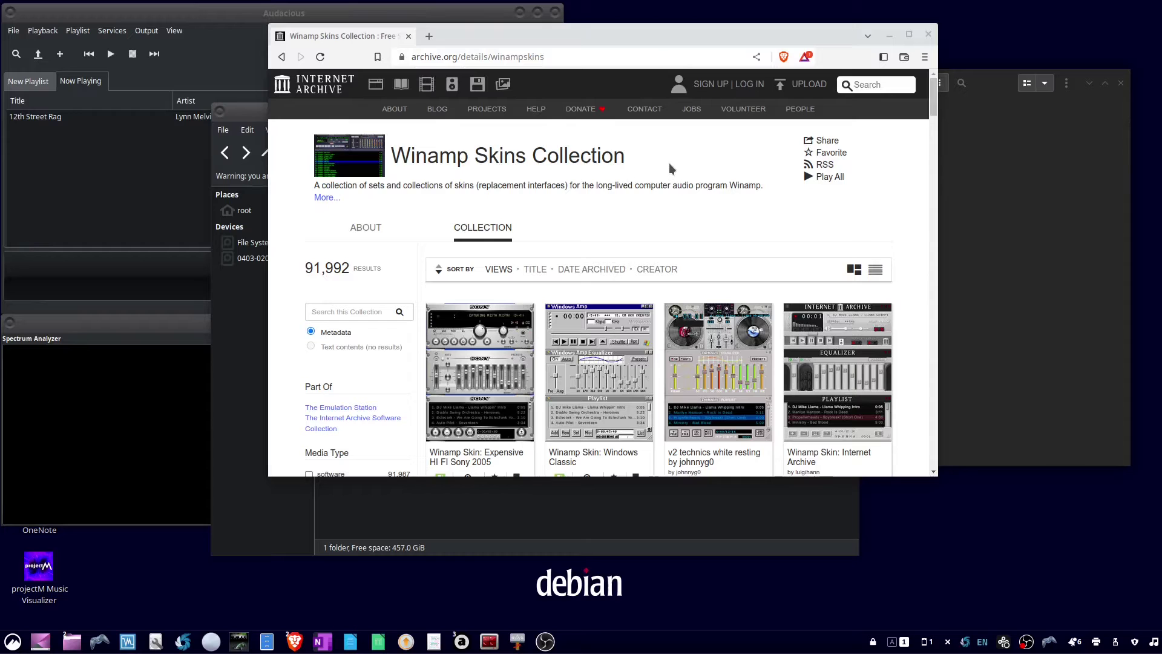
Open the "v2 technics white resting" skin from the Winamp Skins Collection in a new tab and list all its files
{"action": "scroll", "coordinate": [676, 169], "scroll_direction": "down", "scroll_amount": 3}
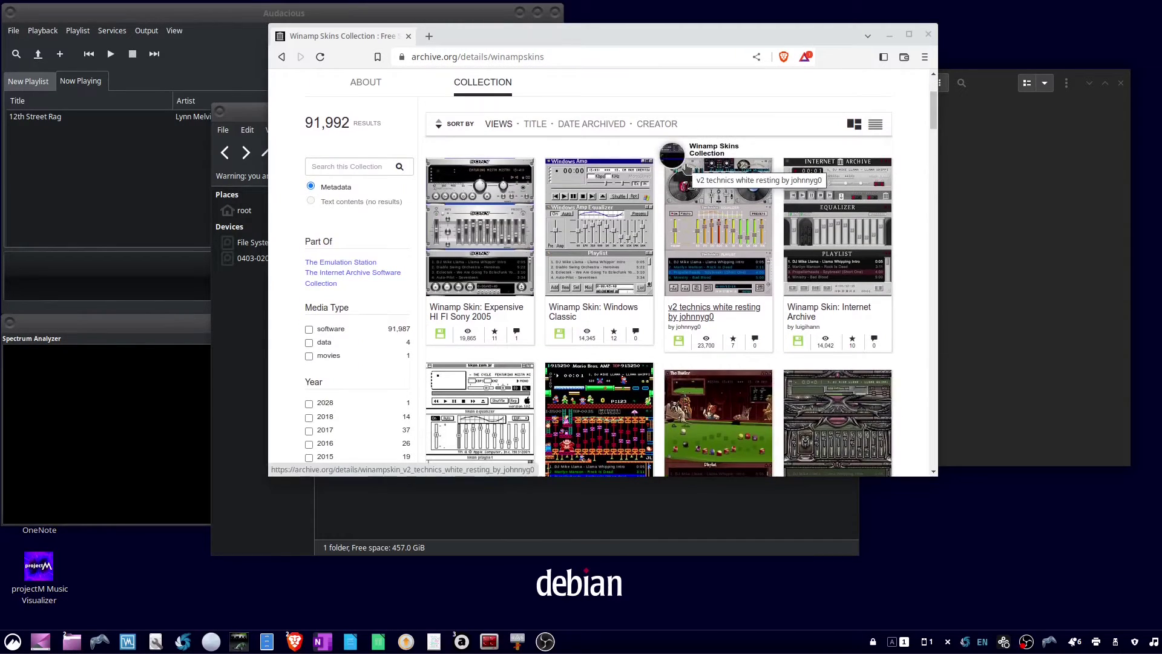
{"action": "right_click", "coordinate": [691, 319]}
{"action": "left_click", "coordinate": [721, 325]}
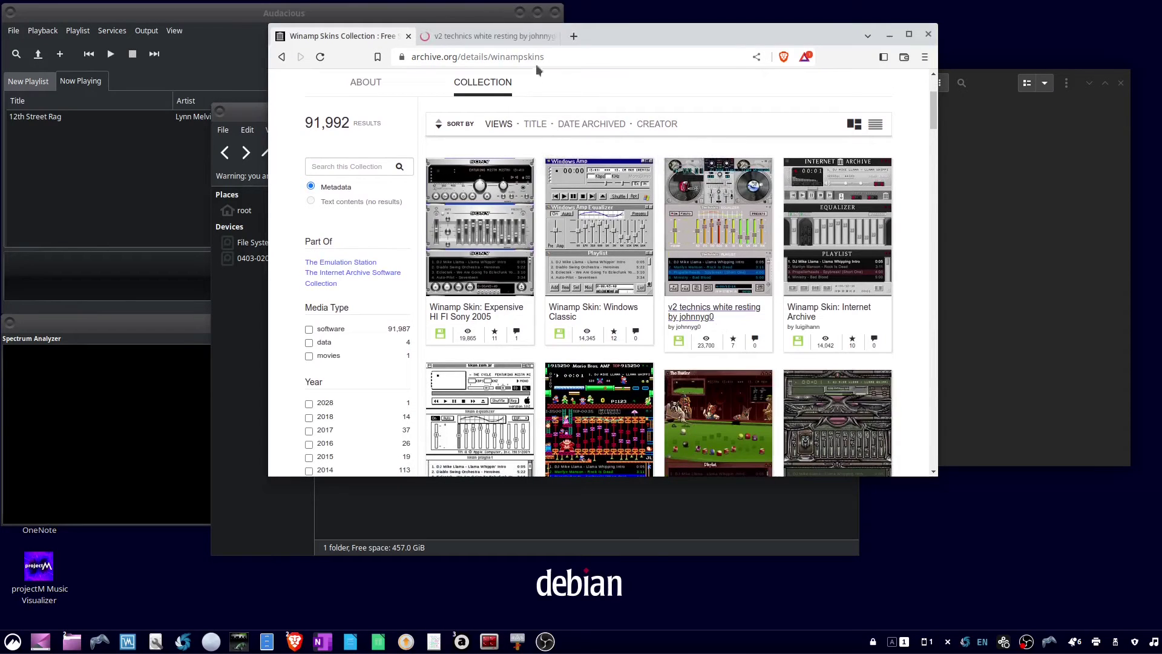
{"action": "left_click", "coordinate": [525, 39]}
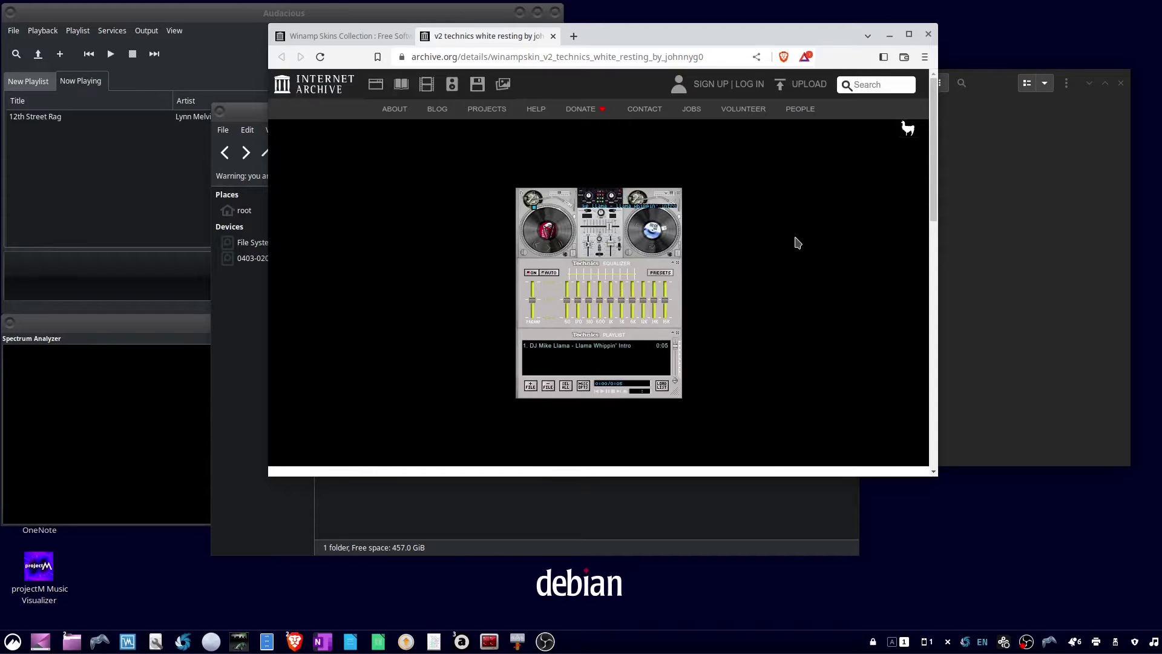
{"action": "scroll", "coordinate": [794, 239], "scroll_direction": "down", "scroll_amount": 5}
{"action": "scroll", "coordinate": [796, 242], "scroll_direction": "down", "scroll_amount": 2}
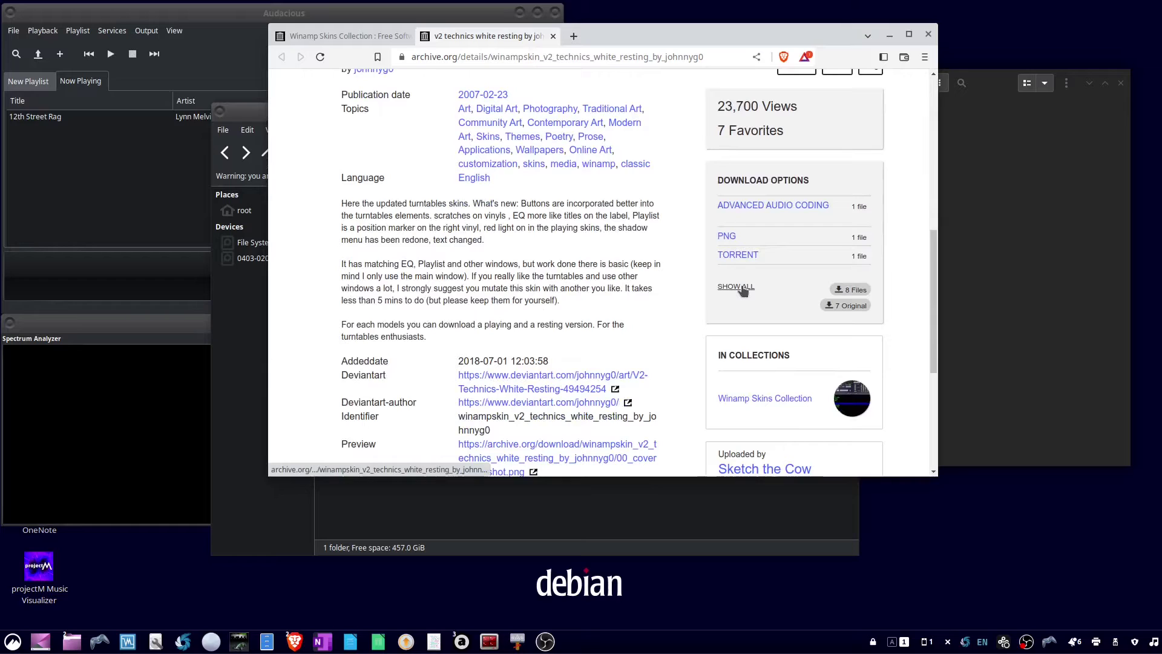
{"action": "left_click", "coordinate": [736, 287]}
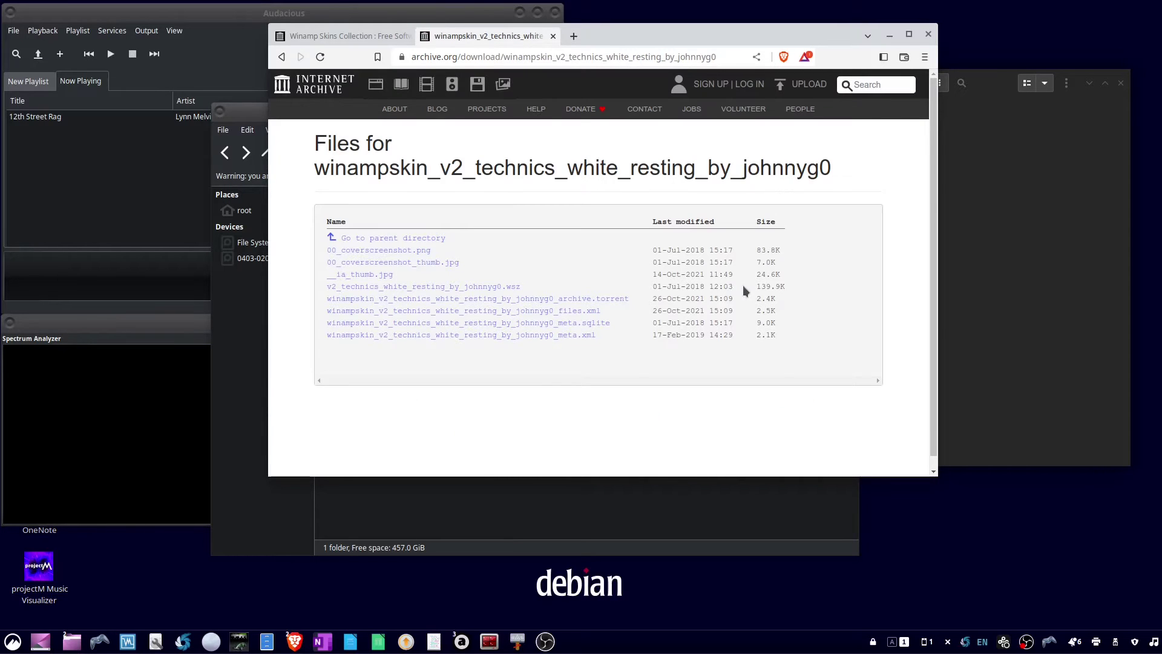
Save the skin's .wsz file to the Winamp_Skins folder
{"action": "right_click", "coordinate": [500, 287]}
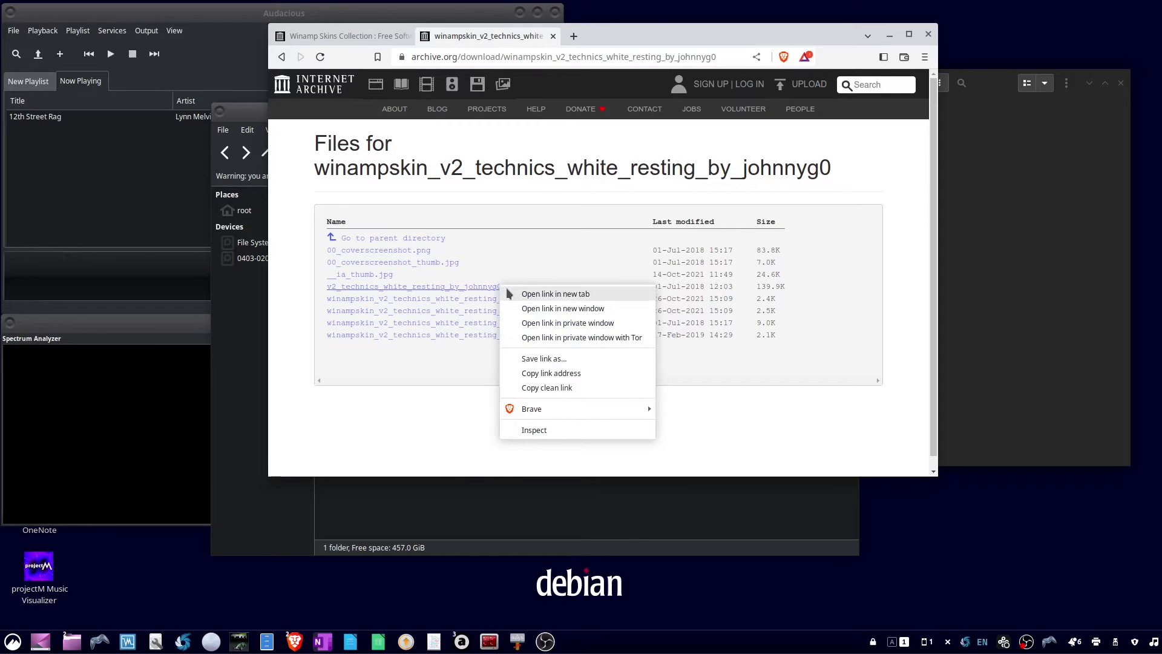
{"action": "left_click", "coordinate": [558, 361]}
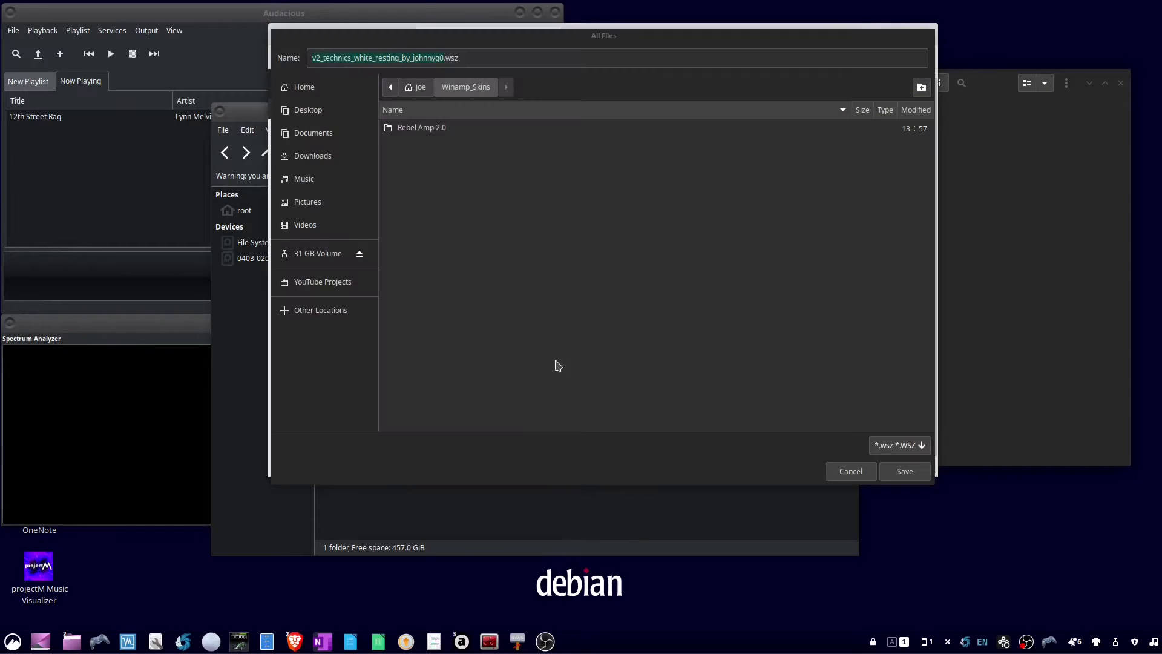
{"action": "left_click", "coordinate": [900, 477]}
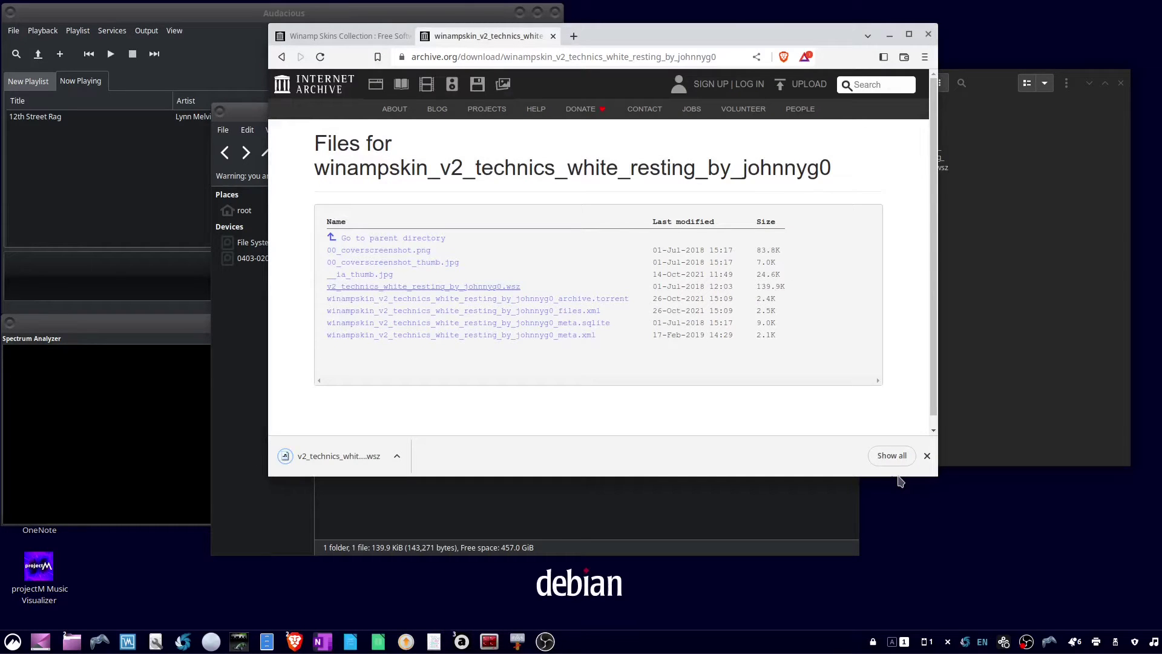
{"action": "left_click", "coordinate": [926, 456]}
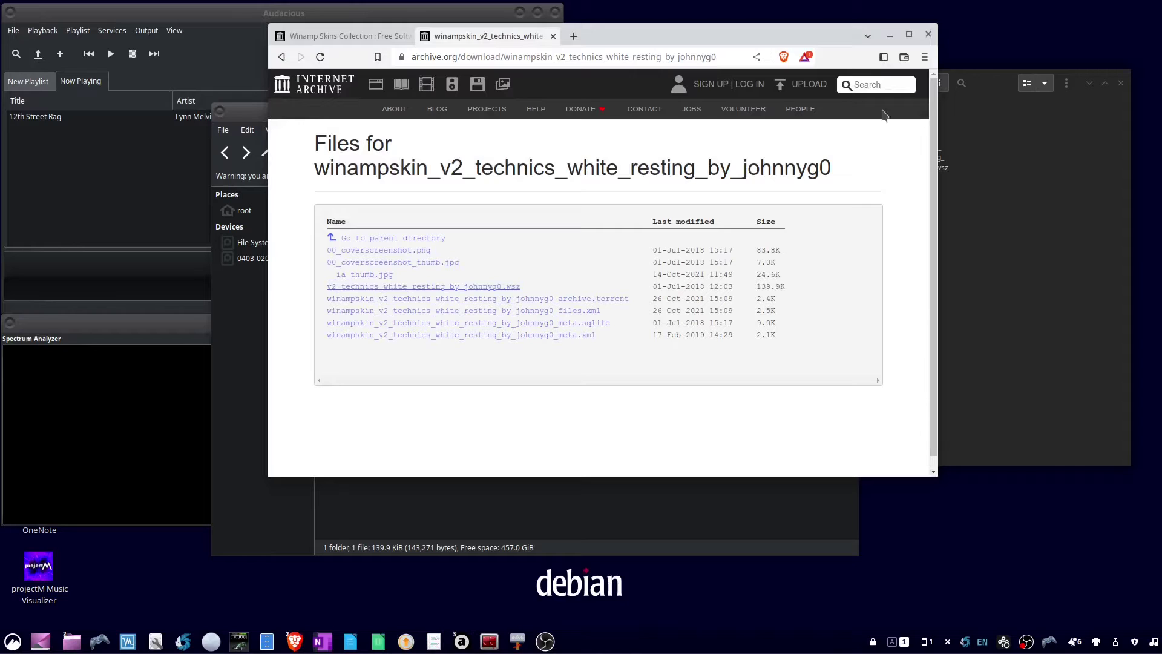
Open the downloaded .wsz skin in Archive Manager from the Winamp_Skins folder and look through its contents
{"action": "left_click", "coordinate": [889, 34]}
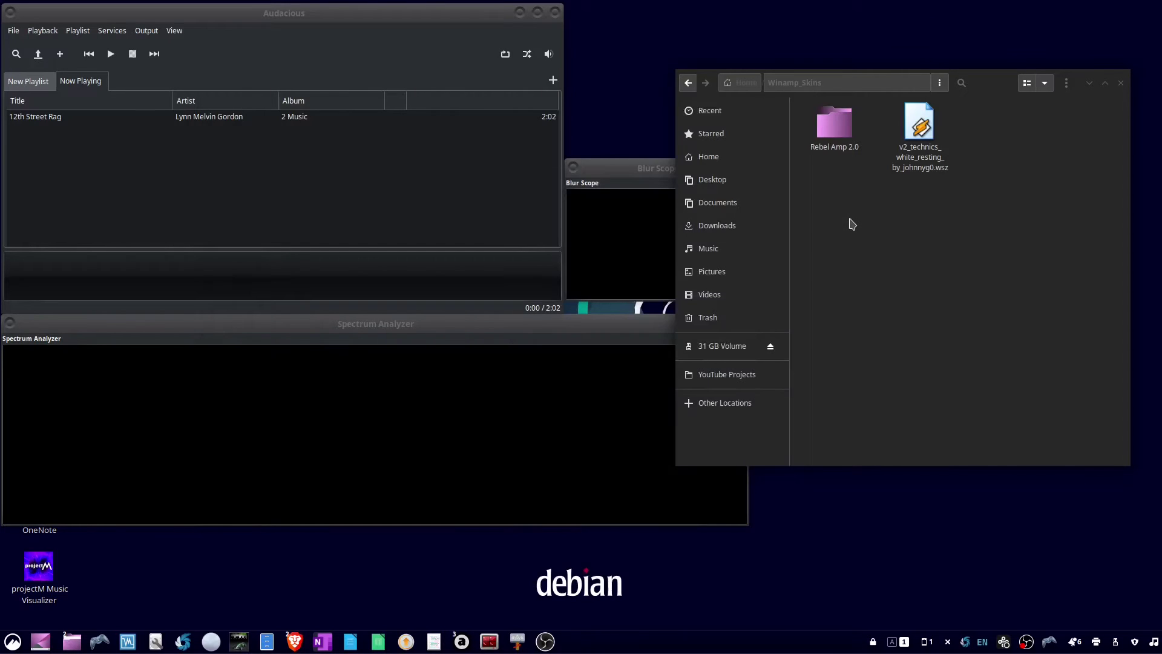
{"action": "right_click", "coordinate": [921, 130]}
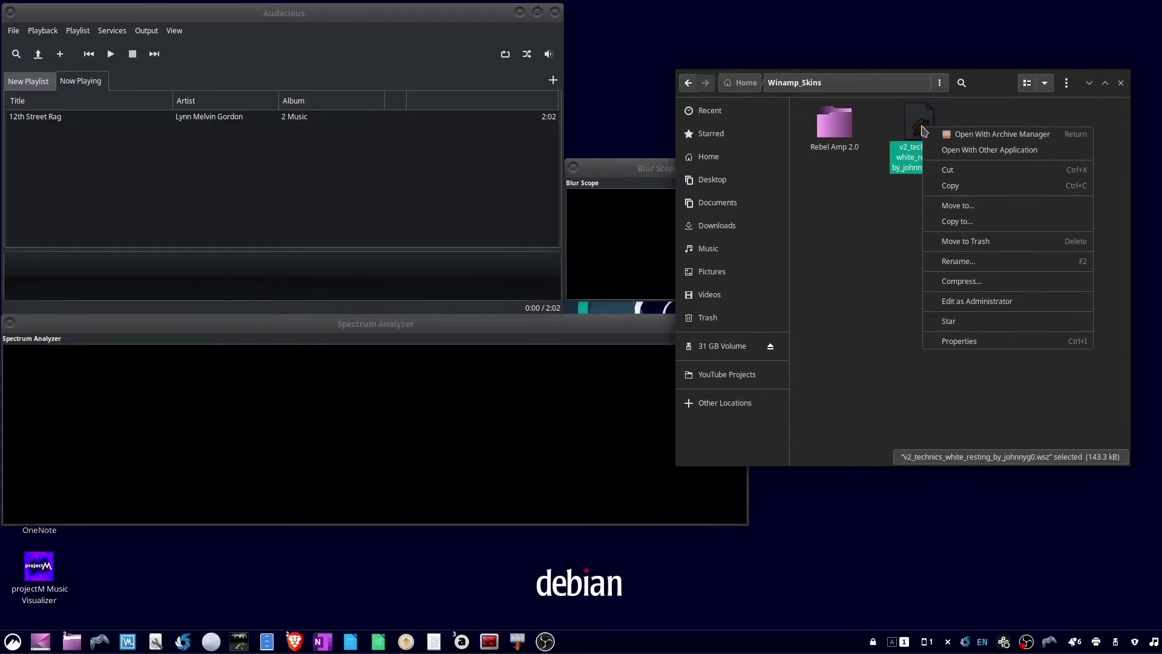
{"action": "left_click", "coordinate": [956, 135]}
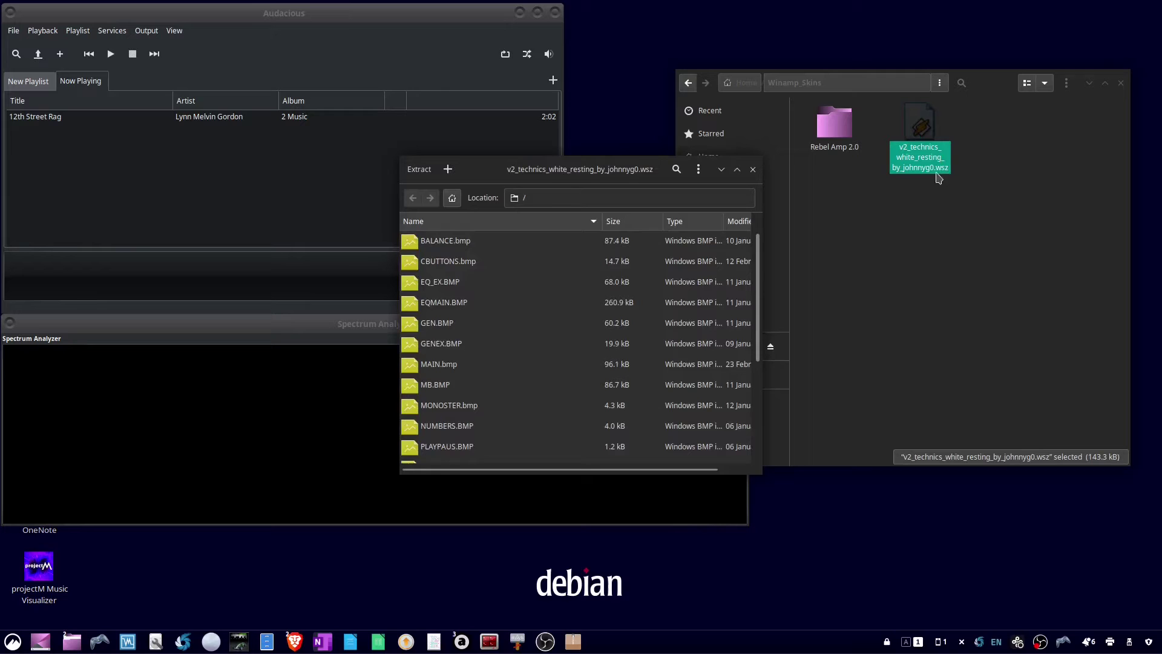
{"action": "scroll", "coordinate": [569, 292], "scroll_direction": "down", "scroll_amount": 3}
{"action": "scroll", "coordinate": [569, 295], "scroll_direction": "up", "scroll_amount": 3}
Create a folder named TechnicsV2-White in the Winamp_Skins folder
{"action": "right_click", "coordinate": [840, 228]}
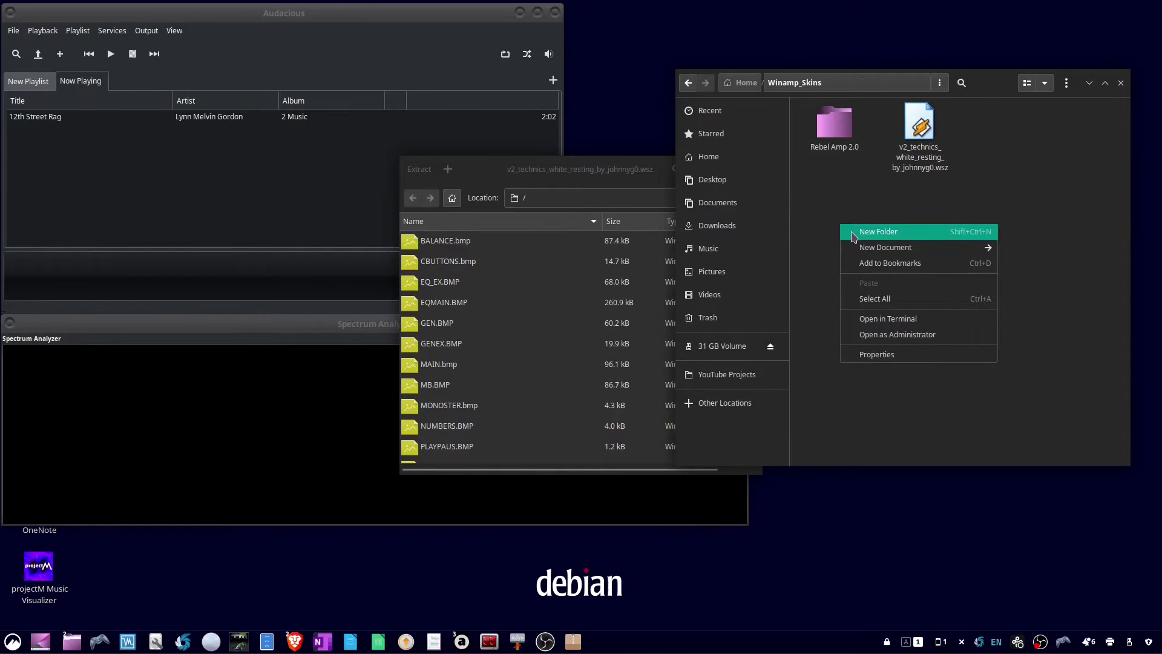
{"action": "left_click", "coordinate": [853, 236]}
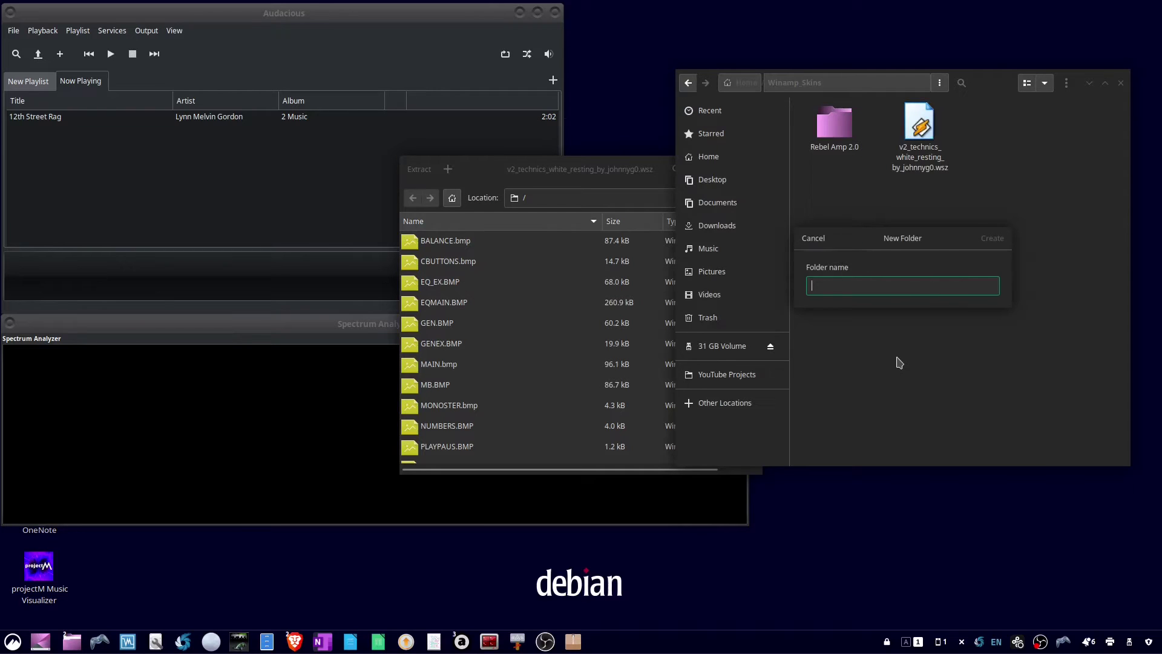
{"action": "type", "text": "TechnicsV2-White"}
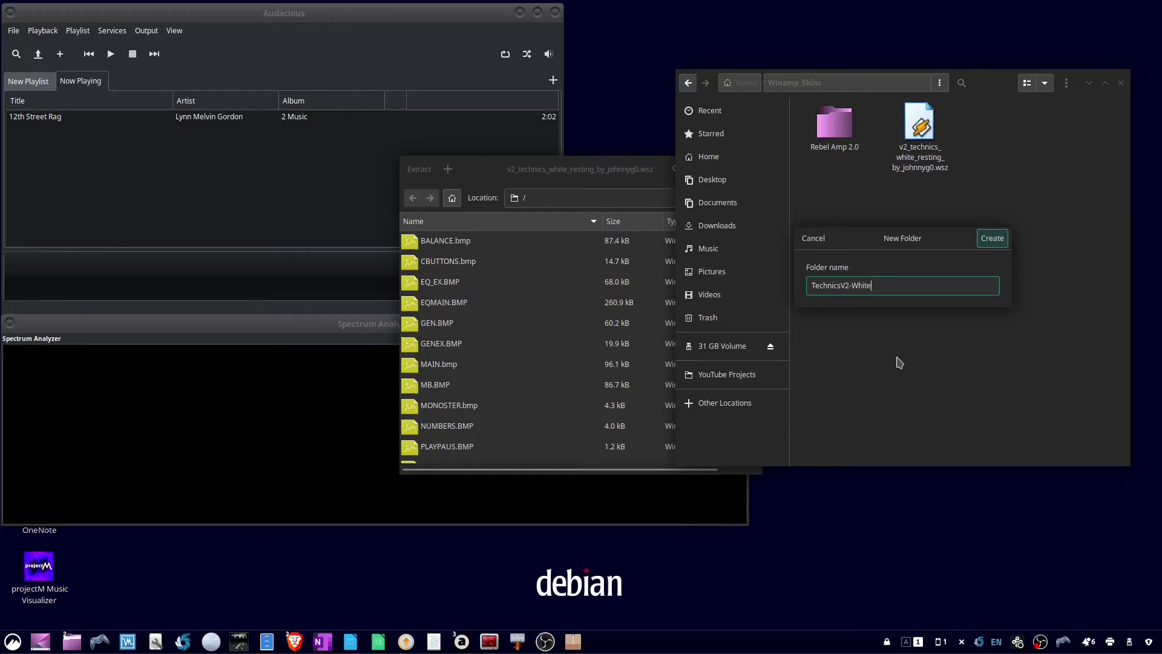
{"action": "key", "text": "Return"}
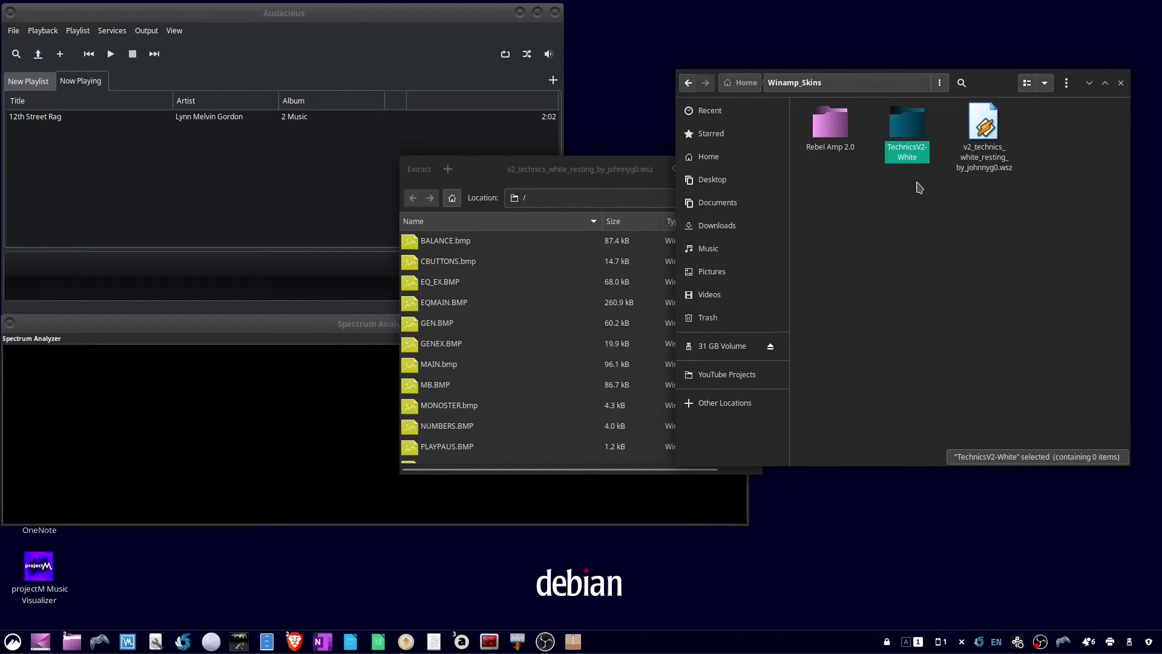
Extract all files of the skin archive, BALANCE.bmp through VOLUME.bmp, into the TechnicsV2-White folder and close the archive
{"action": "double_click", "coordinate": [907, 134]}
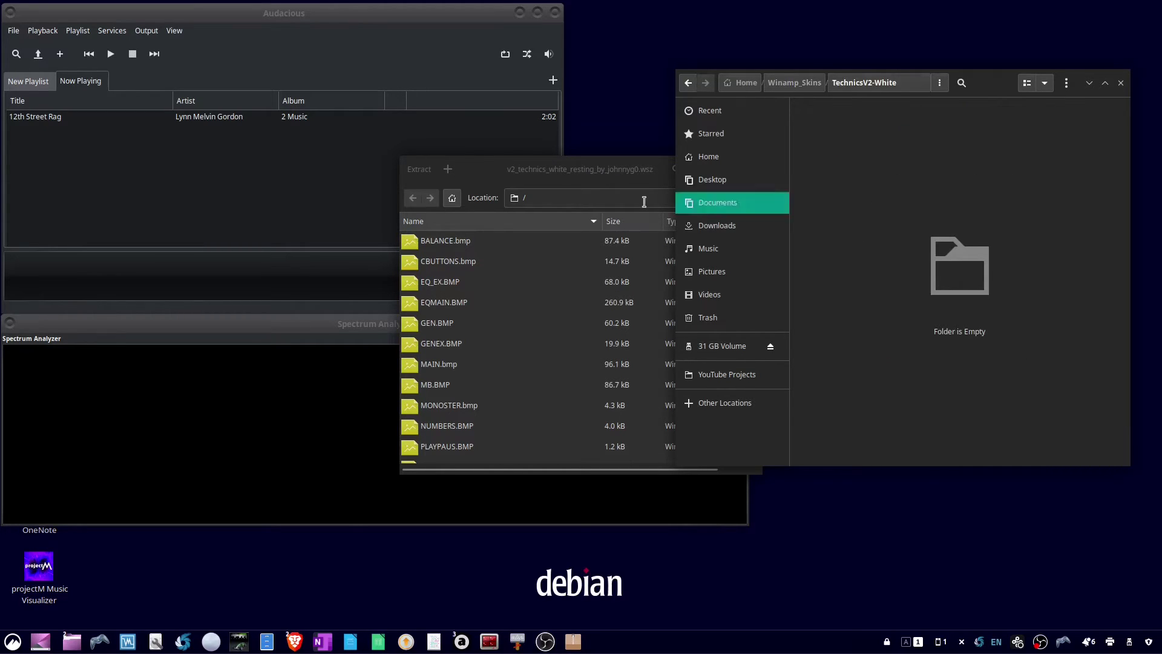
{"action": "left_click", "coordinate": [548, 172]}
{"action": "left_click", "coordinate": [454, 248]}
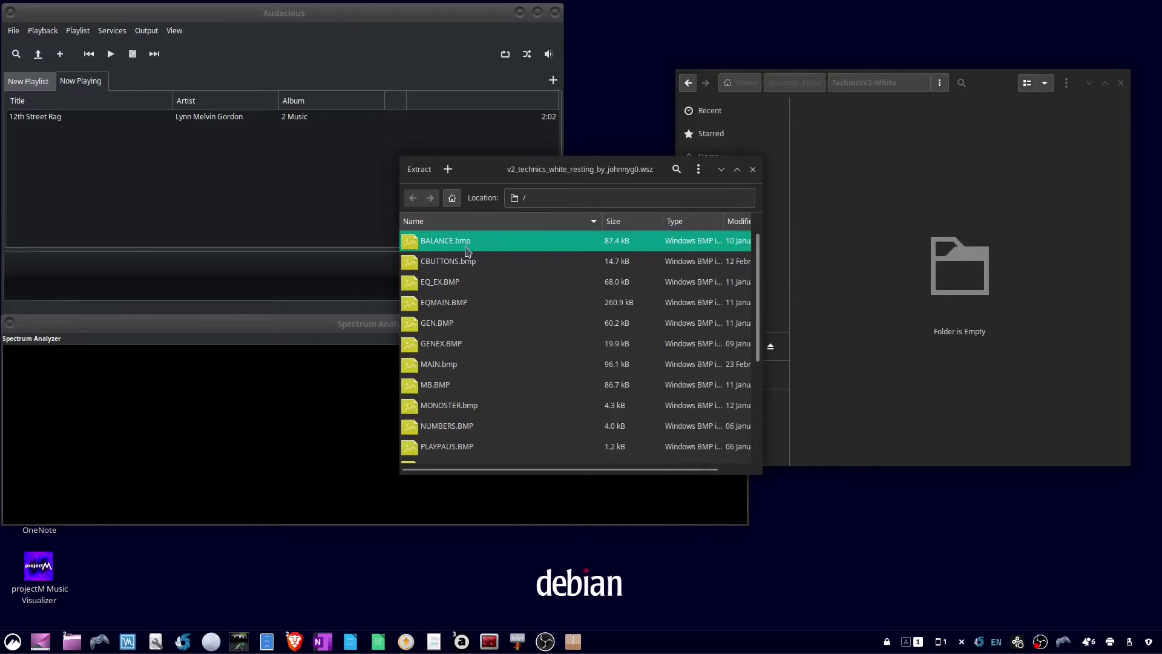
{"action": "scroll", "coordinate": [627, 303], "scroll_direction": "down", "scroll_amount": 5}
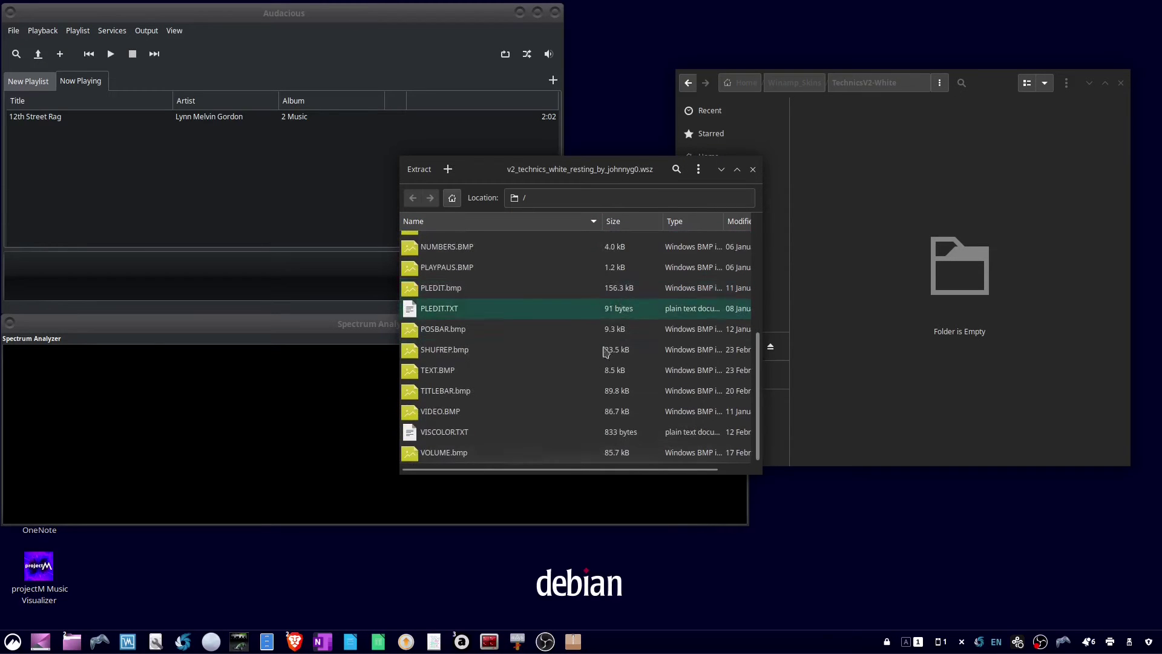
{"action": "left_click", "coordinate": [456, 455], "text": "shift"}
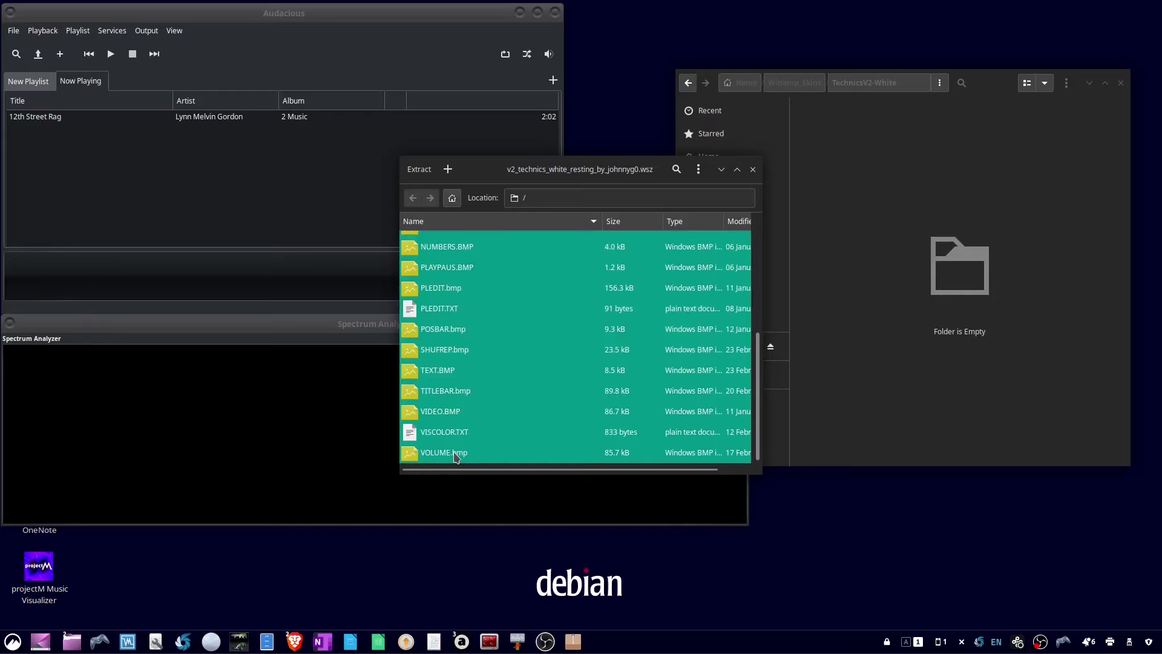
{"action": "left_click_drag", "start_coordinate": [456, 457], "coordinate": [878, 330]}
{"action": "left_click", "coordinate": [753, 170]}
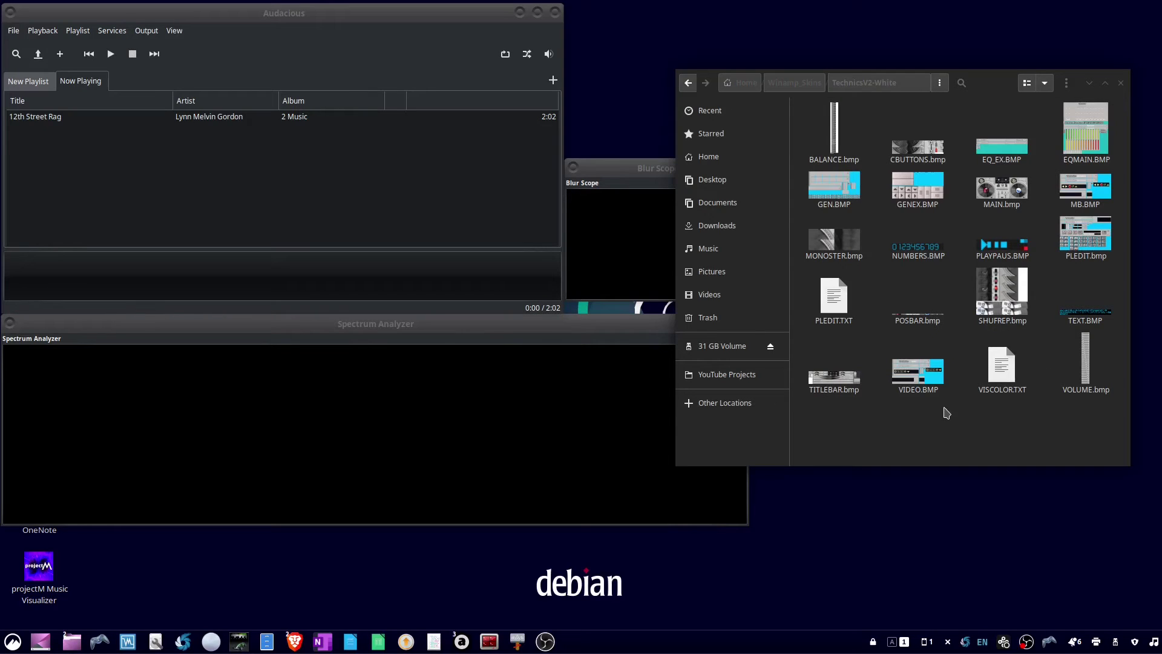
Open a terminal in the TechnicsV2-White folder, widen it, and run "which convert" to check for ImageMagick
{"action": "right_click", "coordinate": [883, 416]}
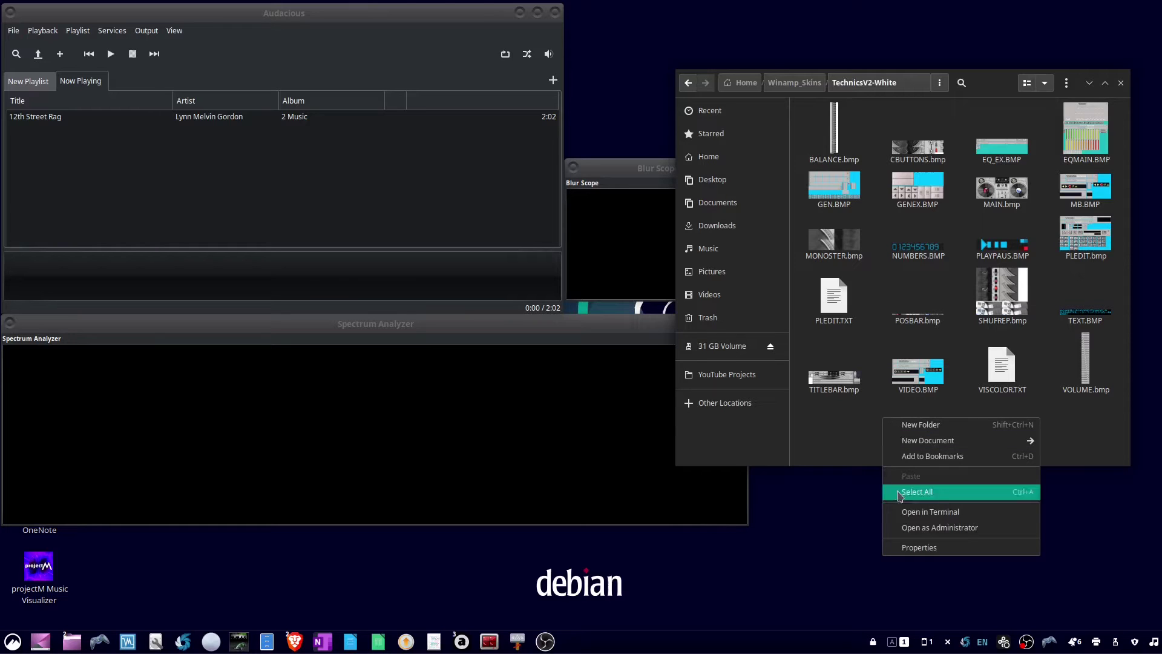
{"action": "left_click", "coordinate": [912, 516]}
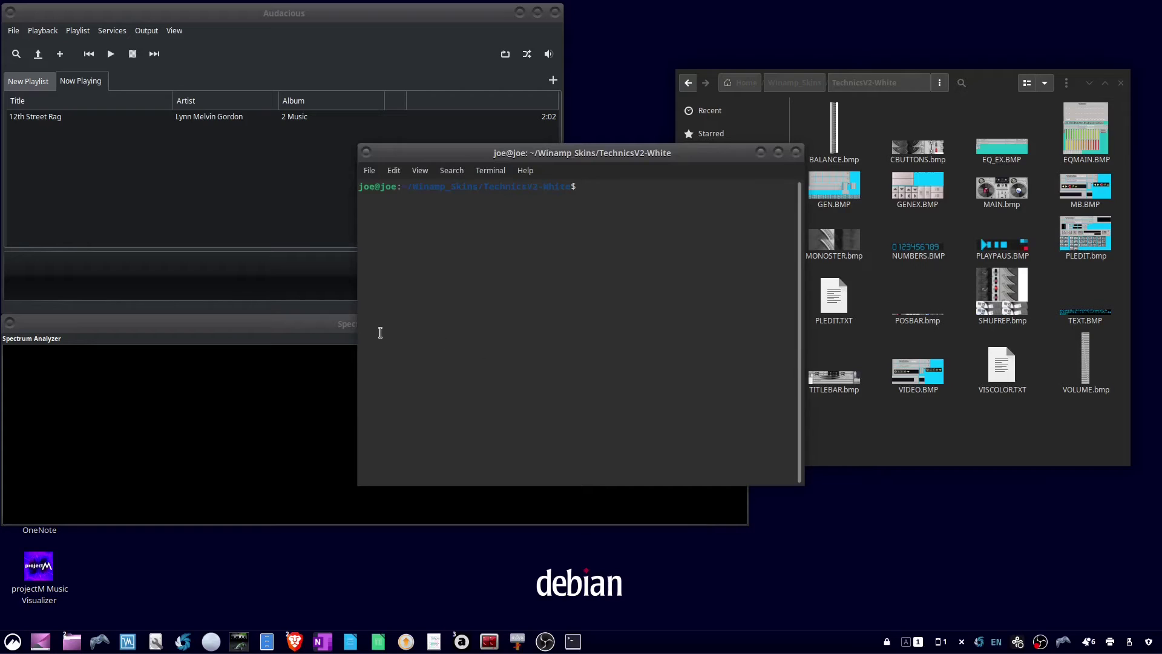
{"action": "left_click_drag", "start_coordinate": [357, 330], "coordinate": [200, 331]}
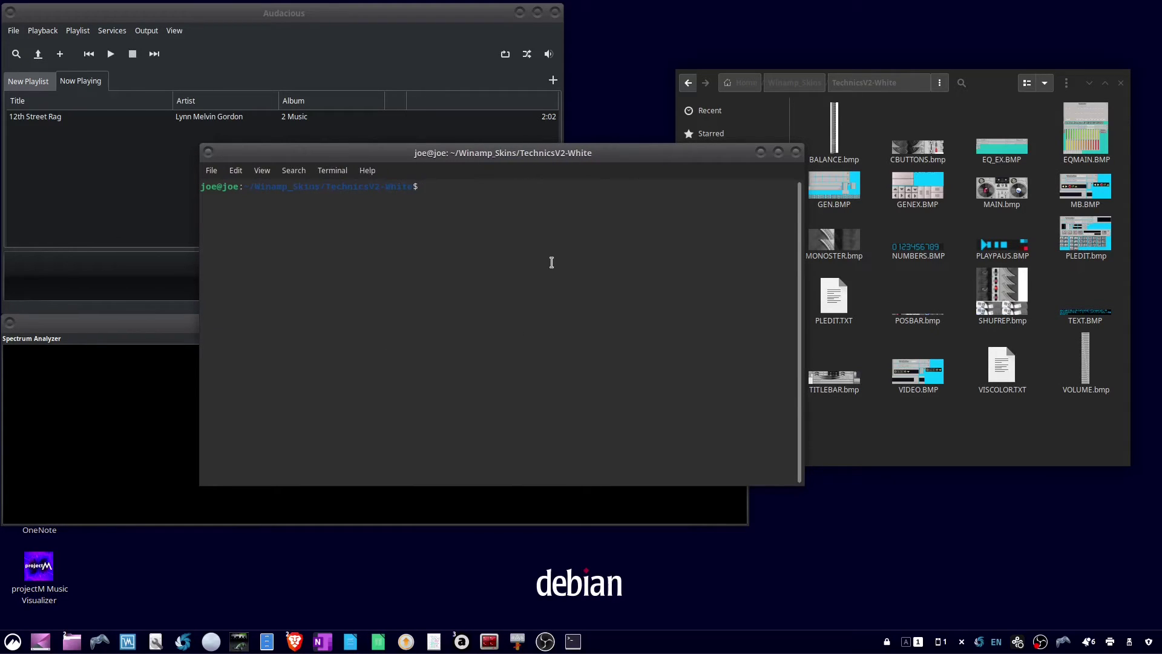
{"action": "type", "text": "which convert"}
{"action": "key", "text": "Return"}
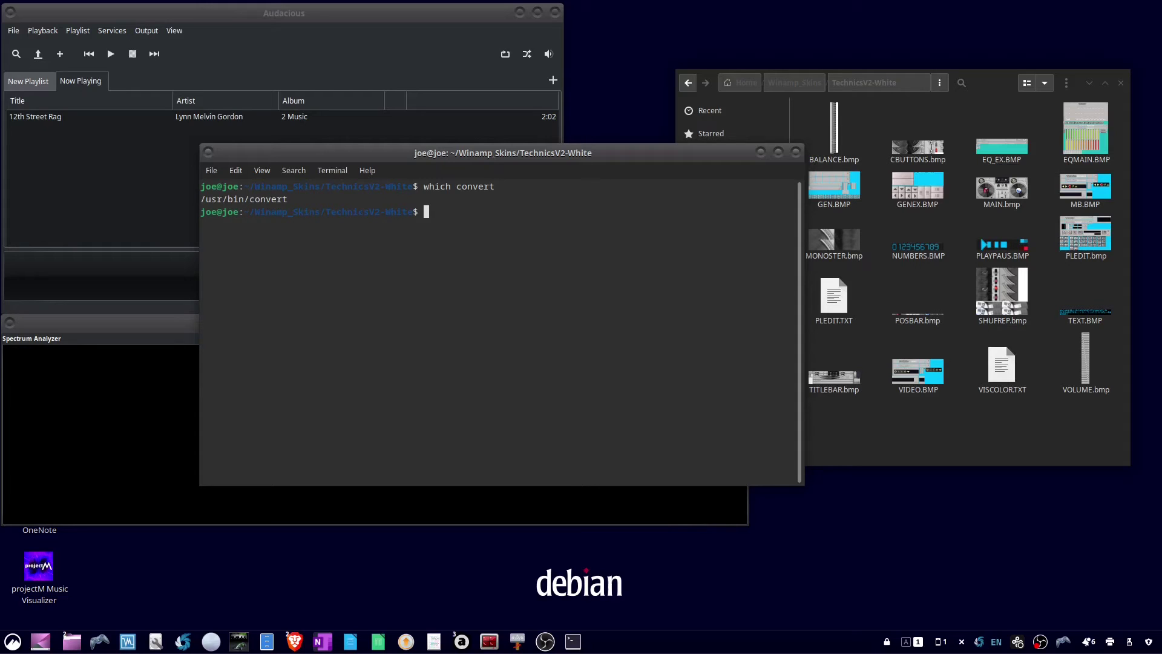
{"action": "type", "text": "sudo apt install imagemag"}
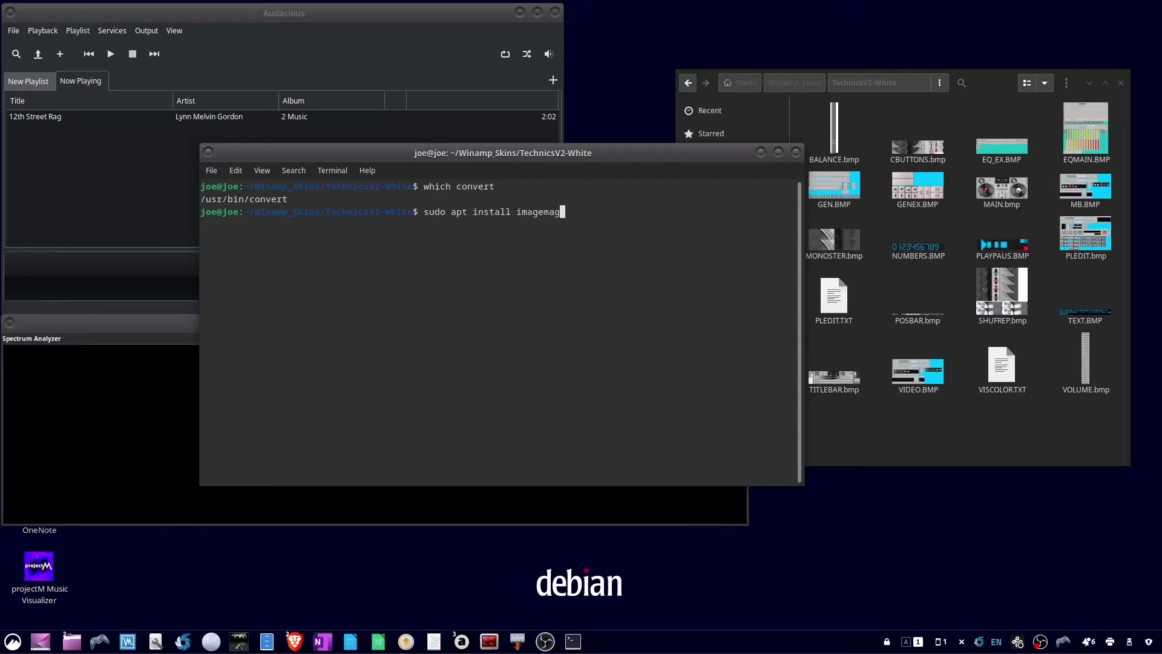
{"action": "type", "text": "ick -y"}
{"action": "key", "text": "BackSpace"}
{"action": "key", "text": "BackSpace"}
{"action": "key", "text": "BackSpace"}
{"action": "key", "text": "BackSpace"}
{"action": "key", "text": "BackSpace"}
{"action": "key", "text": "BackSpace"}
{"action": "key", "text": "BackSpace"}
{"action": "key", "text": "BackSpace"}
{"action": "key", "text": "BackSpace"}
{"action": "key", "text": "BackSpace"}
{"action": "key", "text": "BackSpace"}
{"action": "key", "text": "BackSpace"}
{"action": "key", "text": "BackSpace"}
{"action": "key", "text": "BackSpace"}
{"action": "key", "text": "BackSpace"}
{"action": "key", "text": "BackSpace"}
{"action": "key", "text": "BackSpace"}
{"action": "key", "text": "BackSpace"}
{"action": "key", "text": "BackSpace"}
{"action": "key", "text": "BackSpace"}
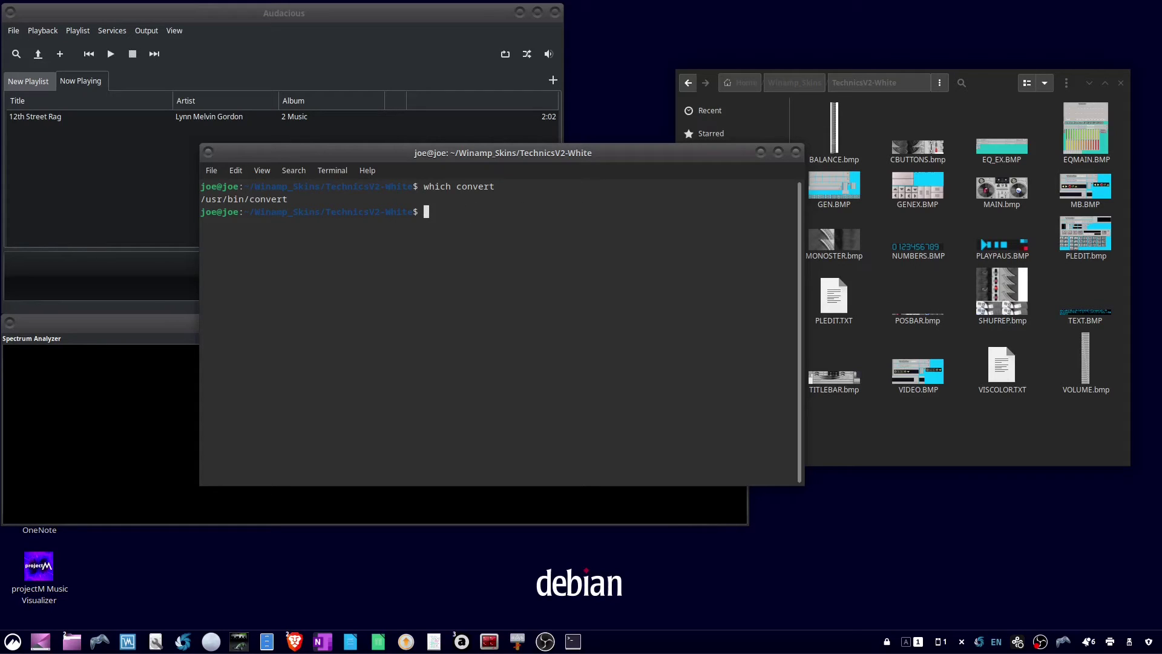
Clear the terminal and convert the lowercase .bmp files to PNG with "mogrify -format png *.bmp"
{"action": "key", "text": "ctrl+l"}
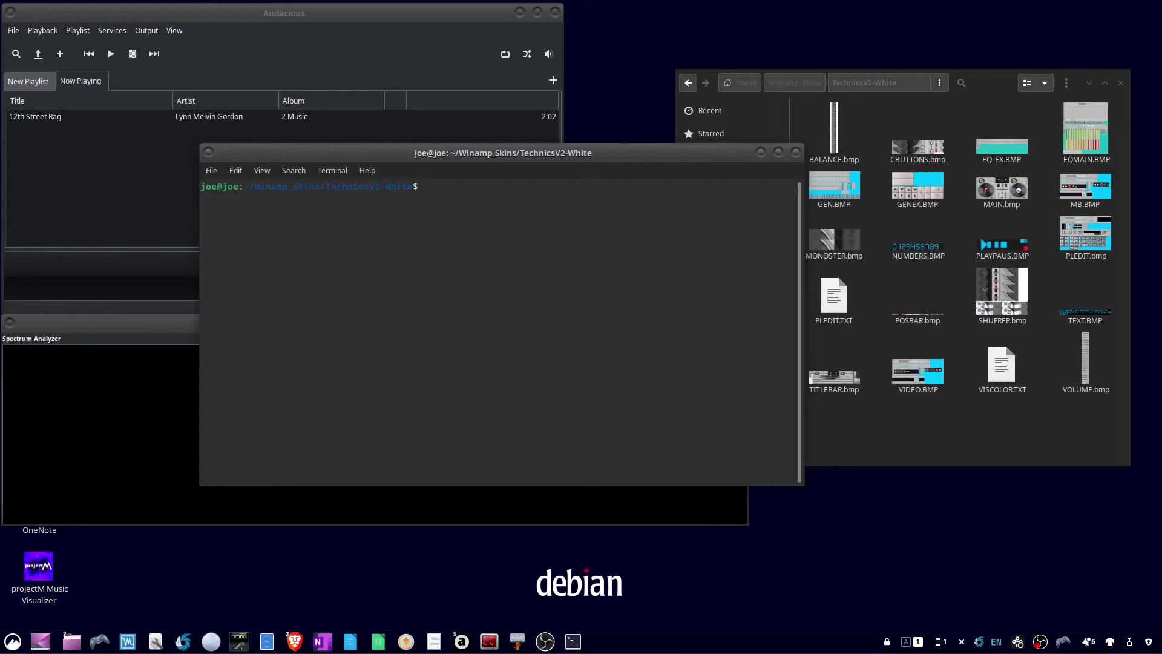
{"action": "type", "text": "mogrify -format png *.bmp"}
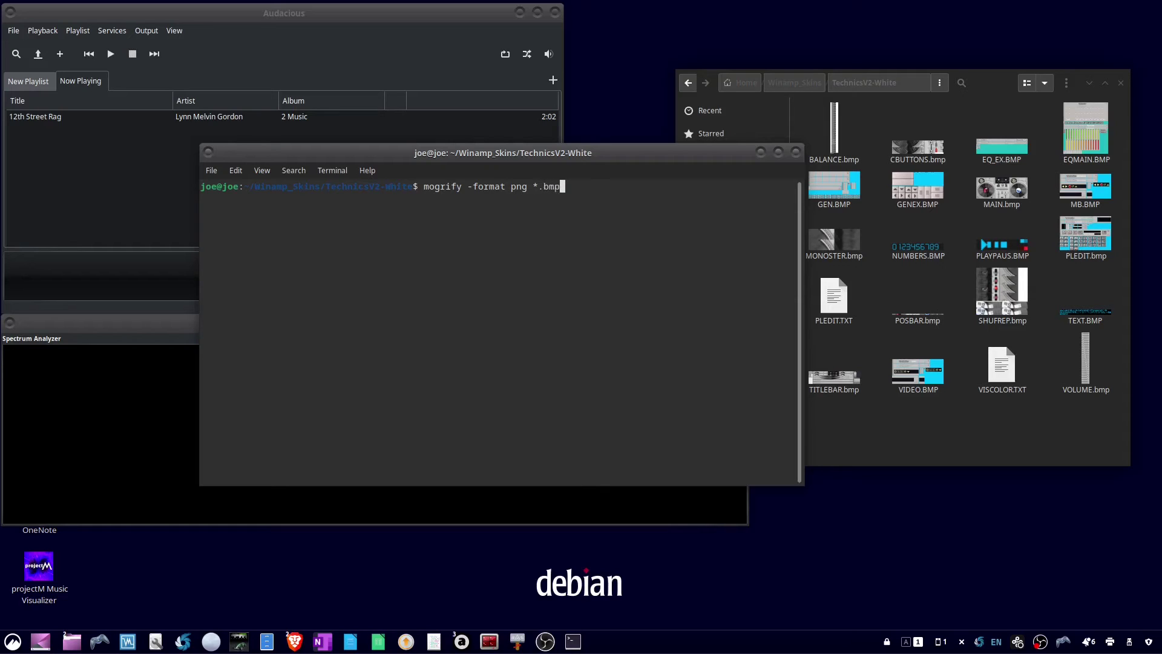
{"action": "key", "text": "Return"}
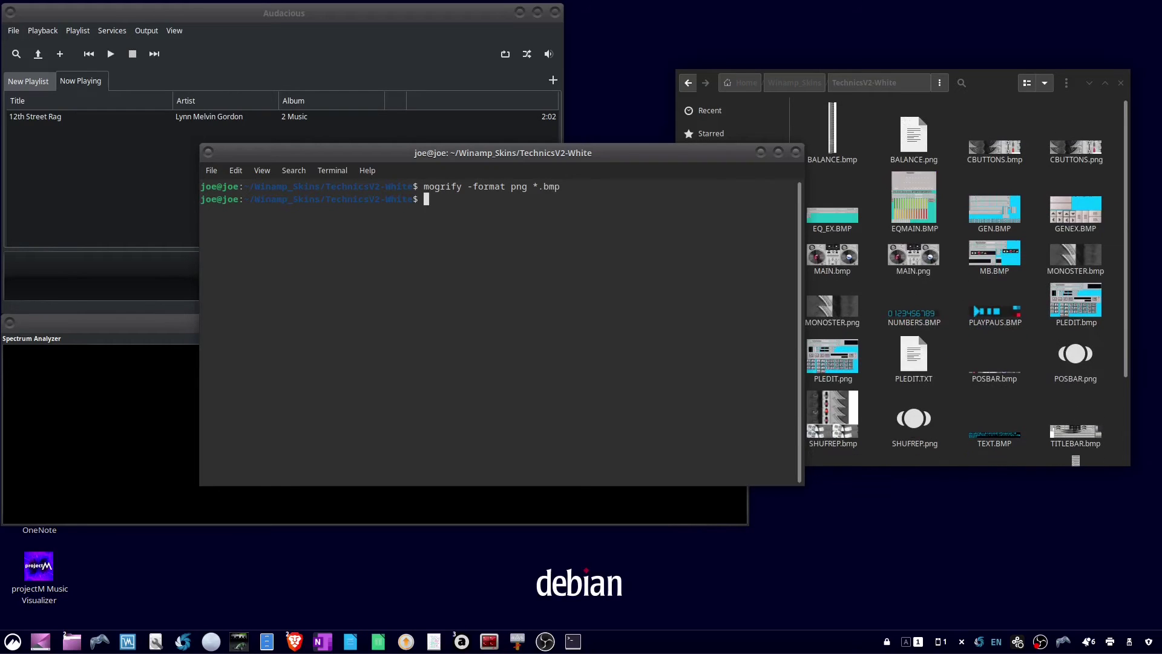
Convert the files with the uppercase extension to PNG using "mogrify -format png *.BMP"
{"action": "key", "text": "Up"}
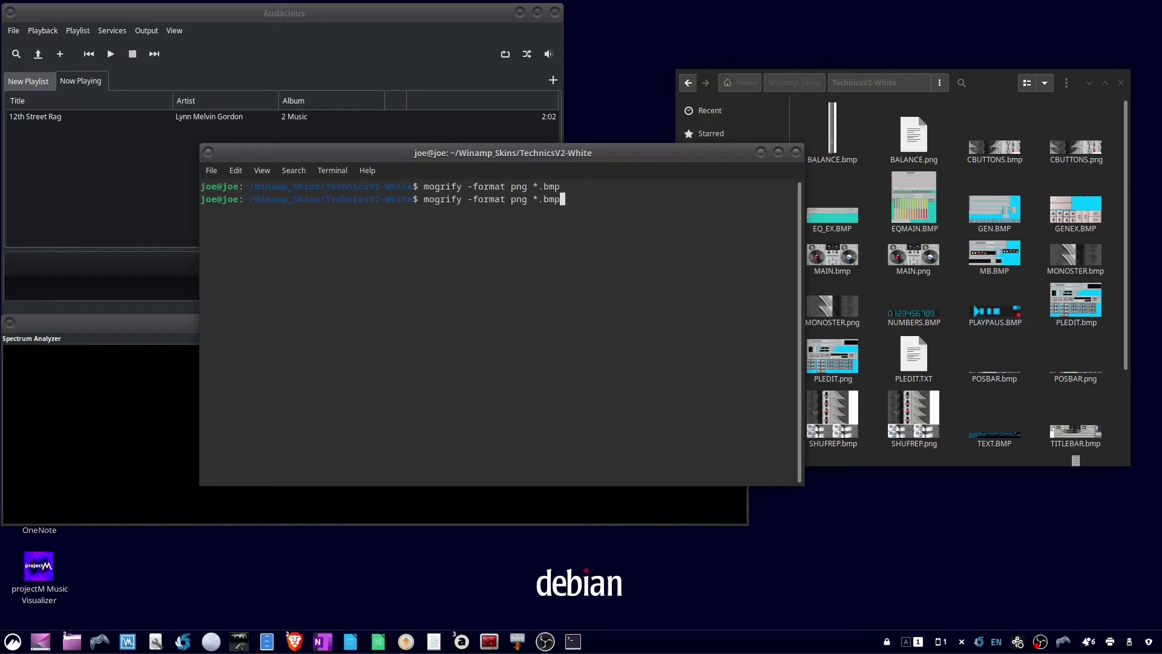
{"action": "key", "text": "BackSpace"}
{"action": "key", "text": "BackSpace"}
{"action": "key", "text": "BackSpace"}
{"action": "type", "text": "BMP"}
{"action": "key", "text": "Return"}
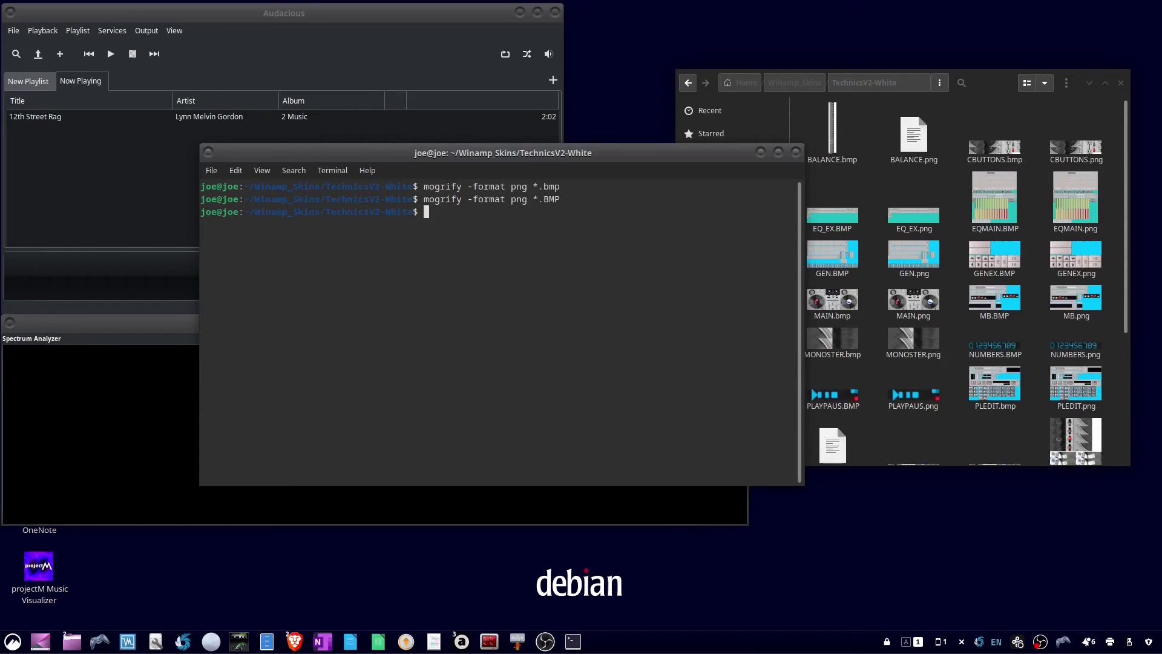
Copy the TechnicsV2-White folder from Winamp_Skins into /usr/share/audacious/Skins using the root file manager, and minimize its window
{"action": "left_click", "coordinate": [762, 153]}
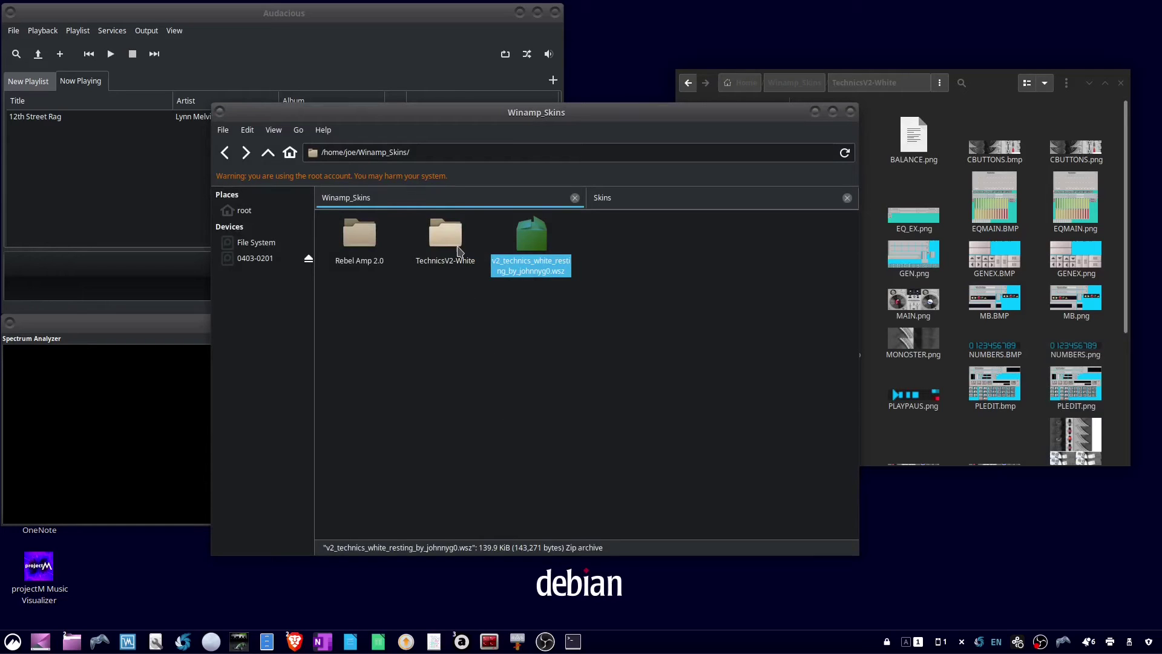
{"action": "left_click", "coordinate": [623, 209]}
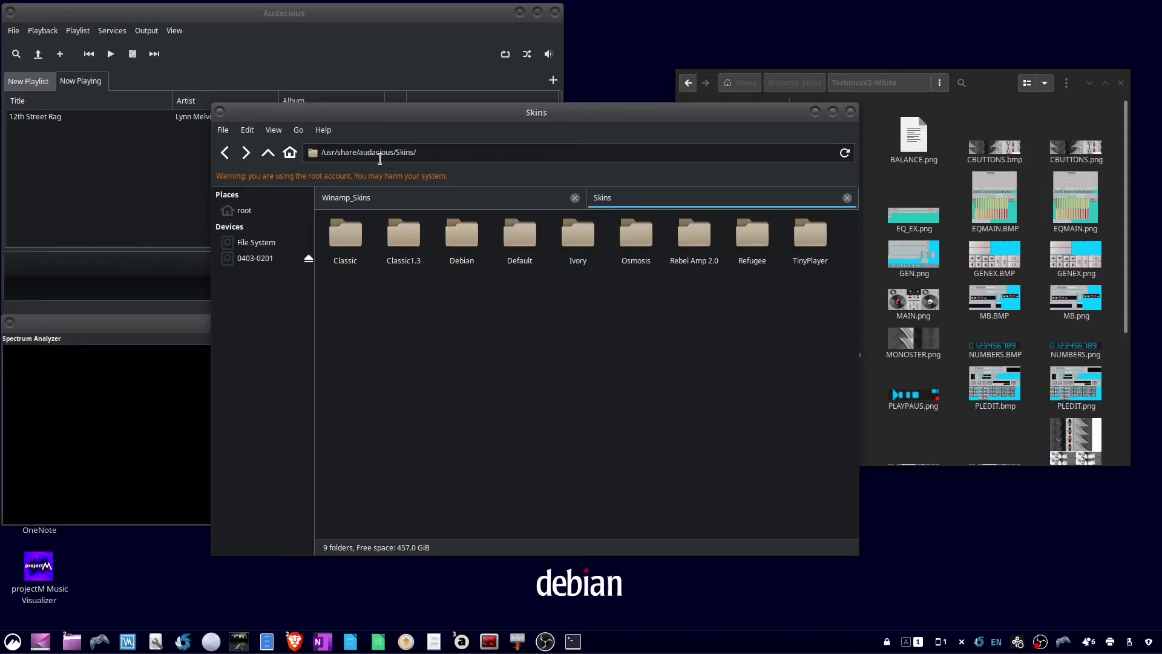
{"action": "left_click", "coordinate": [422, 205]}
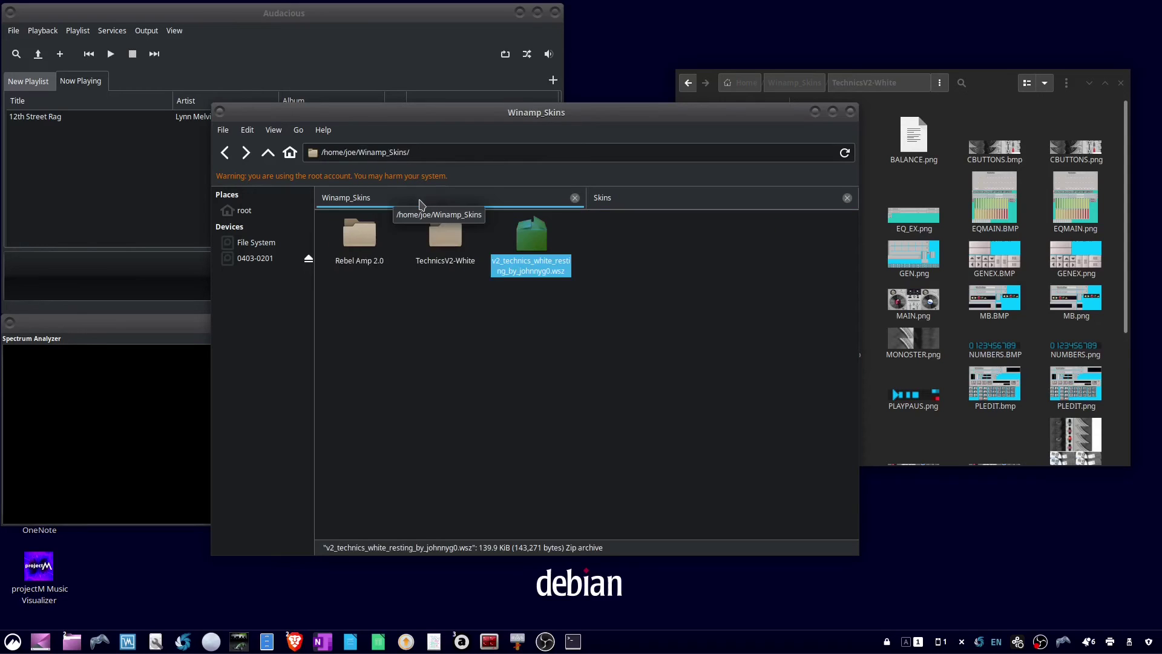
{"action": "right_click", "coordinate": [449, 245]}
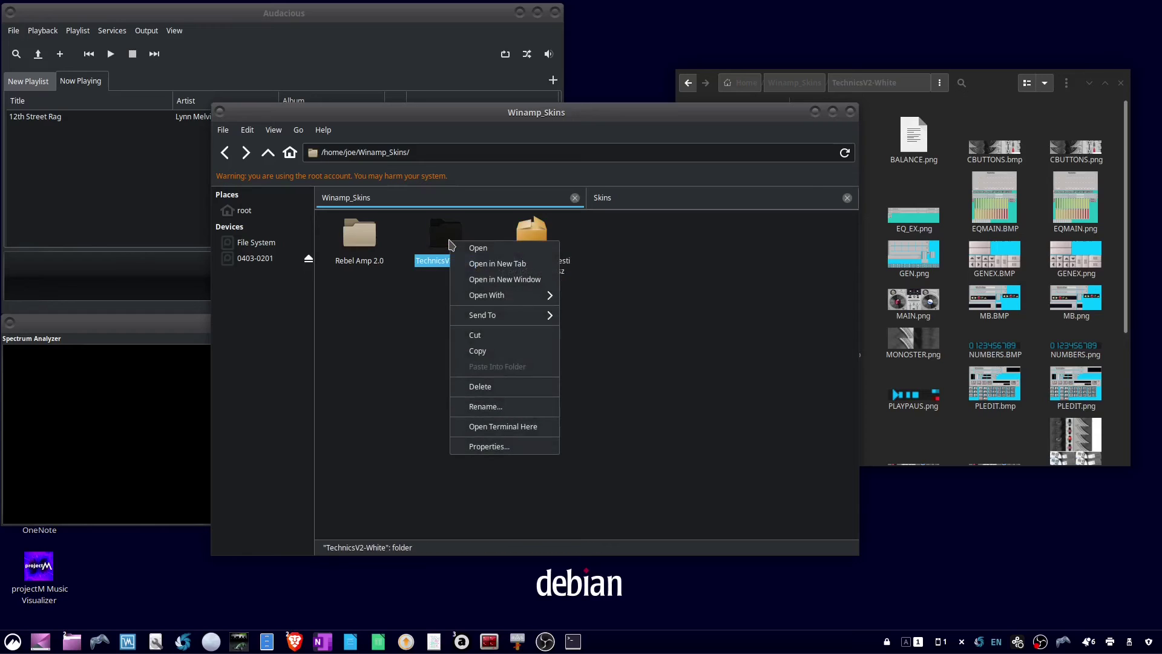
{"action": "left_click", "coordinate": [478, 351]}
{"action": "left_click", "coordinate": [649, 205]}
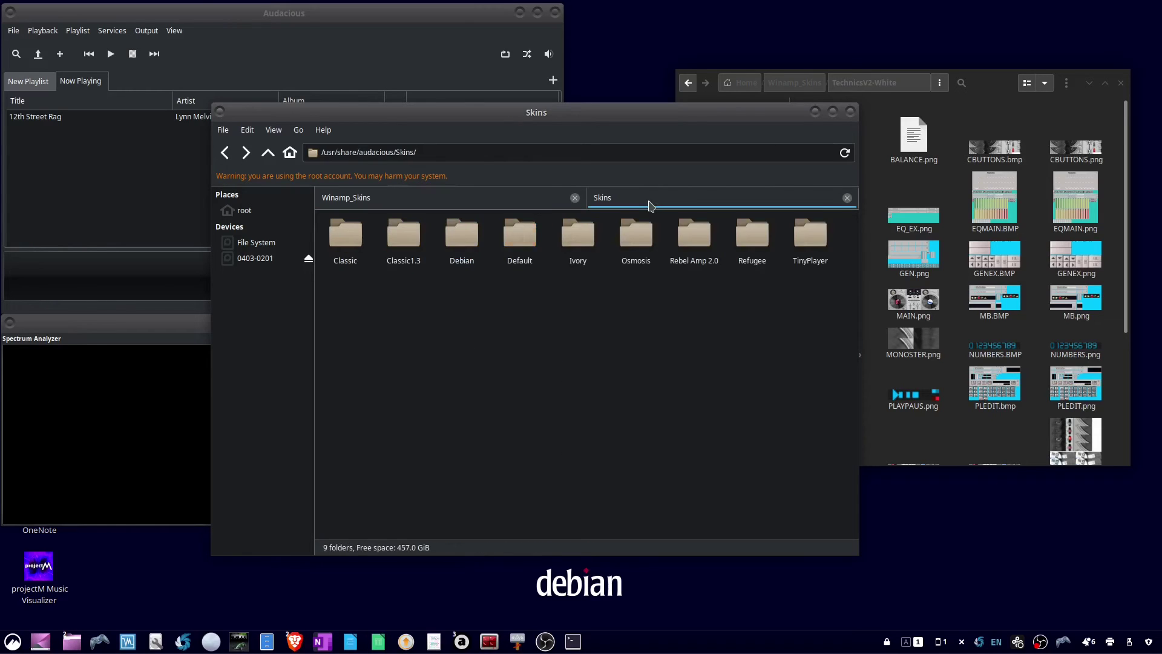
{"action": "right_click", "coordinate": [609, 302]}
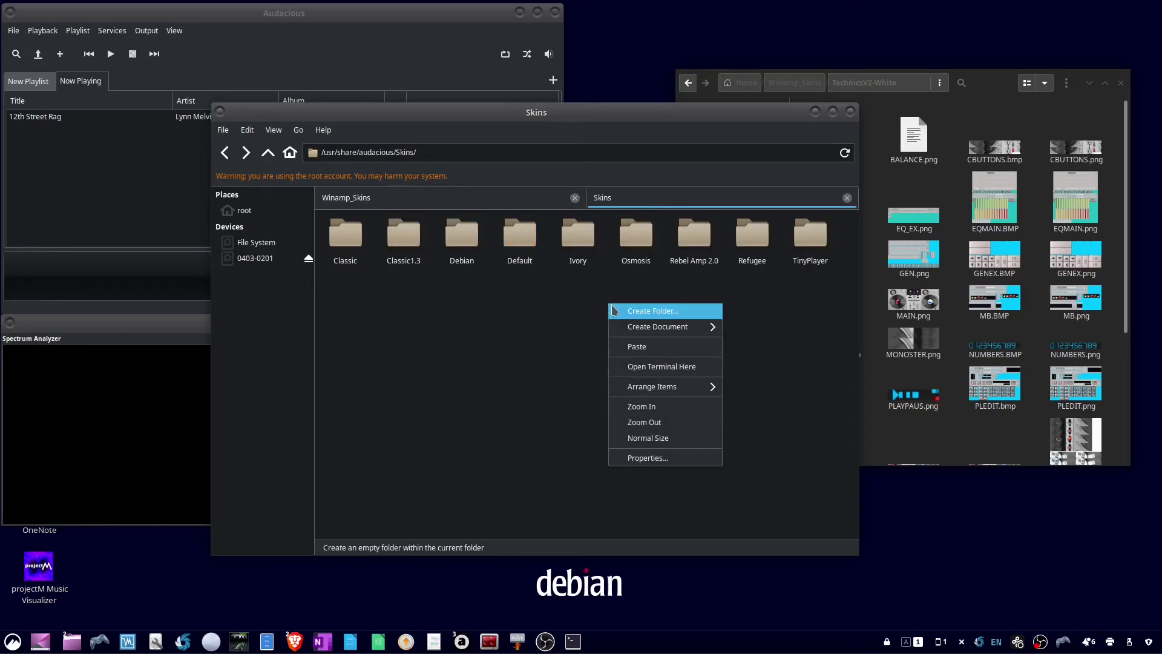
{"action": "left_click", "coordinate": [639, 348]}
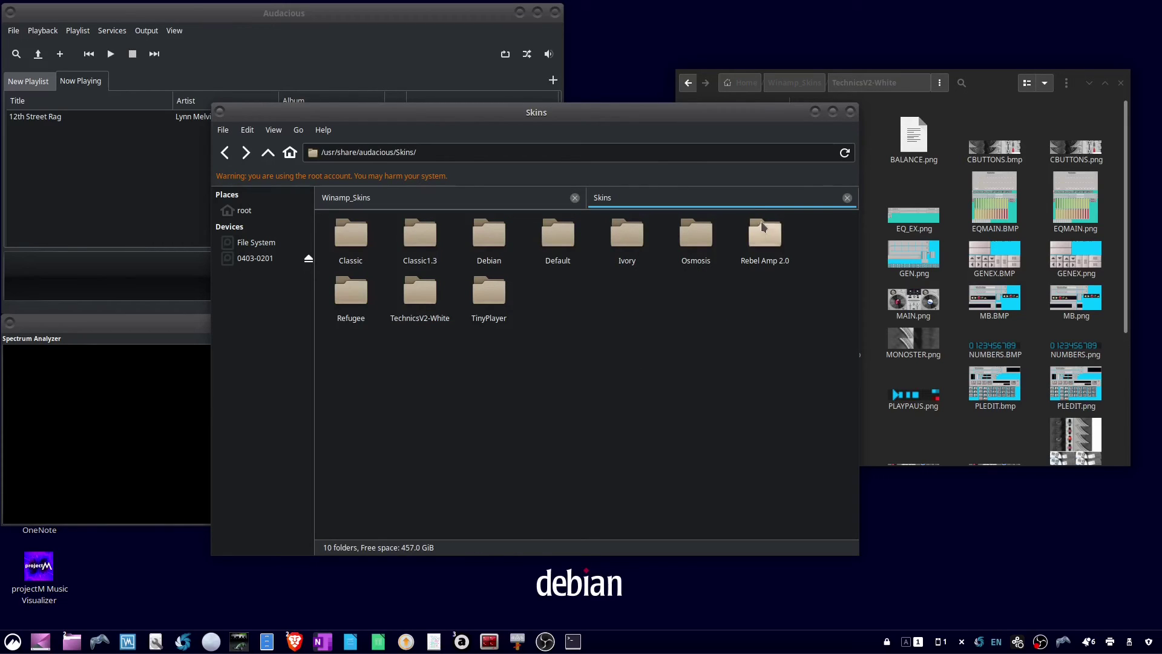
{"action": "left_click", "coordinate": [816, 113]}
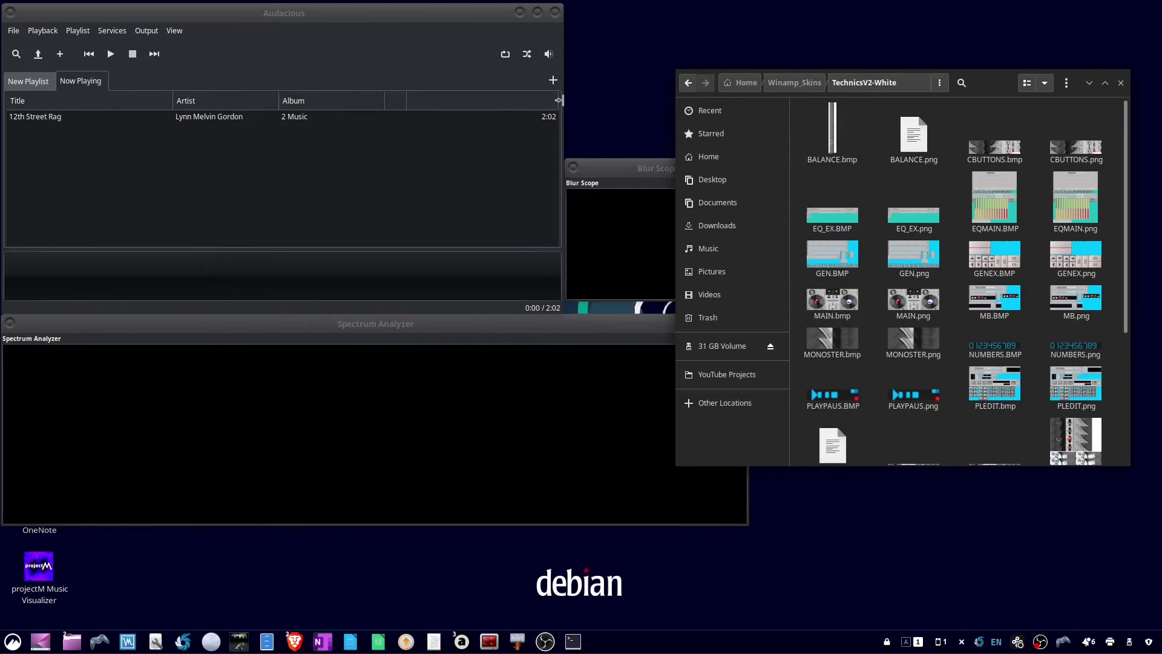
Minimize the remaining file manager window and switch the Audacious interface to Winamp Classic Interface in the appearance settings
{"action": "left_click", "coordinate": [433, 13]}
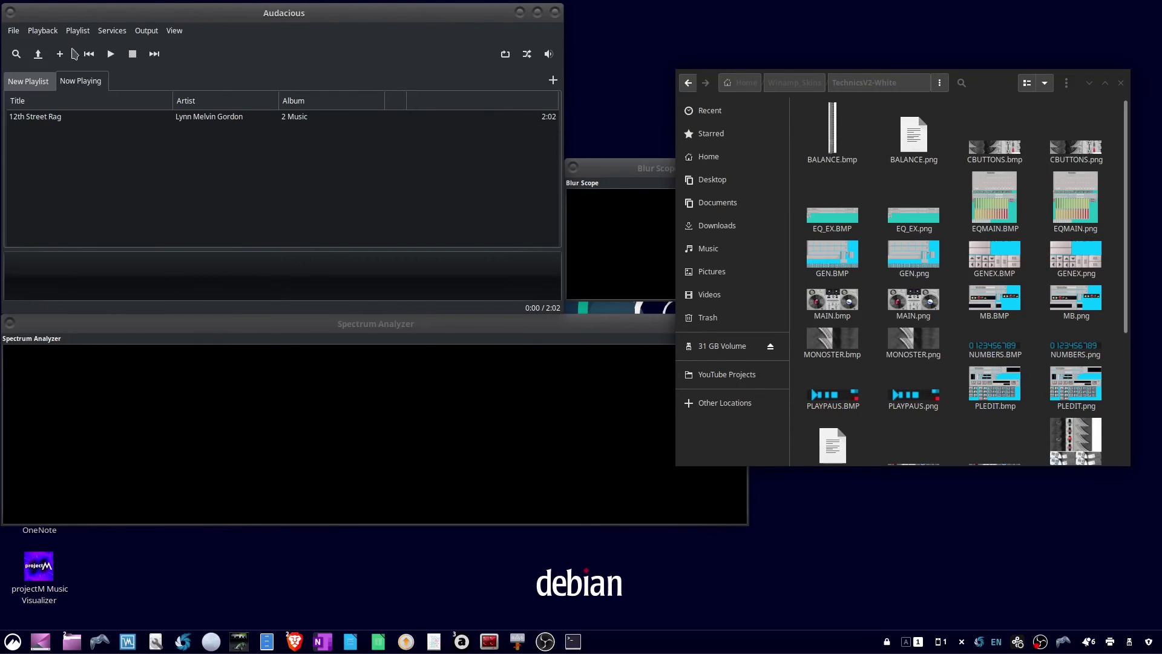
{"action": "left_click", "coordinate": [1089, 84]}
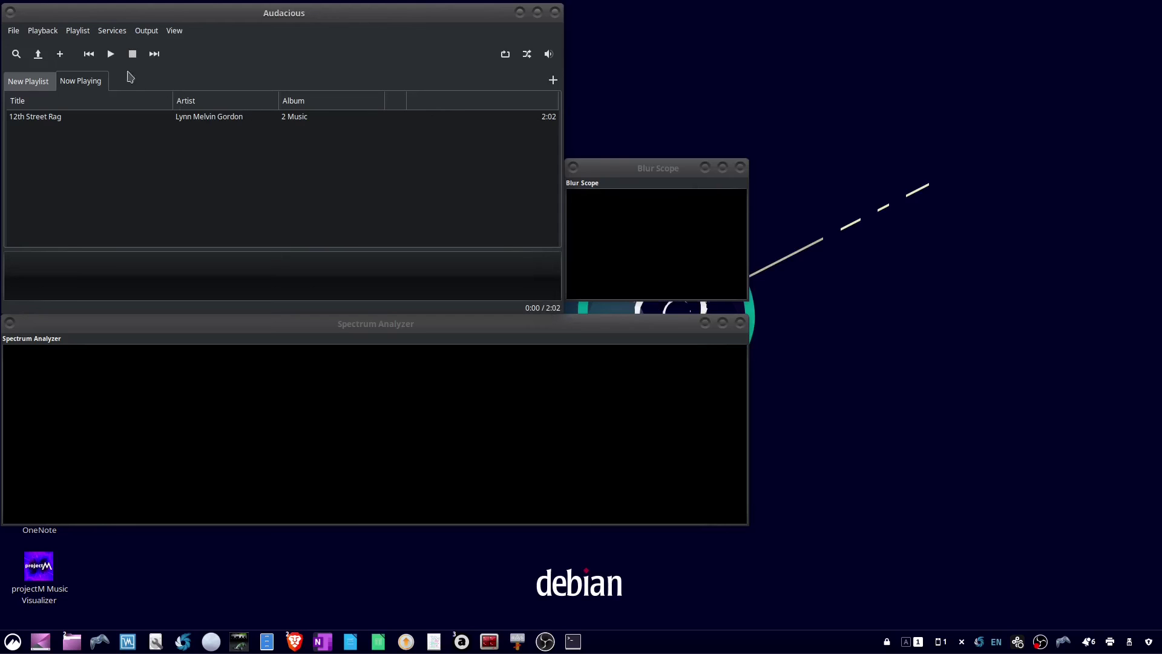
{"action": "left_click", "coordinate": [14, 31]}
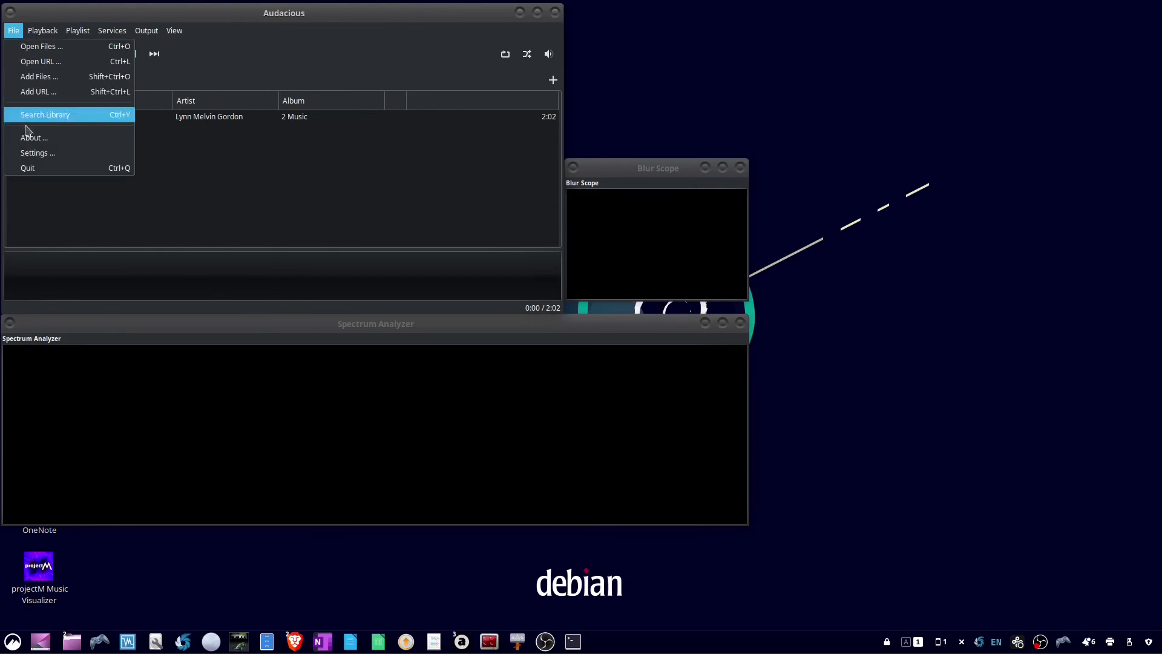
{"action": "left_click", "coordinate": [38, 159]}
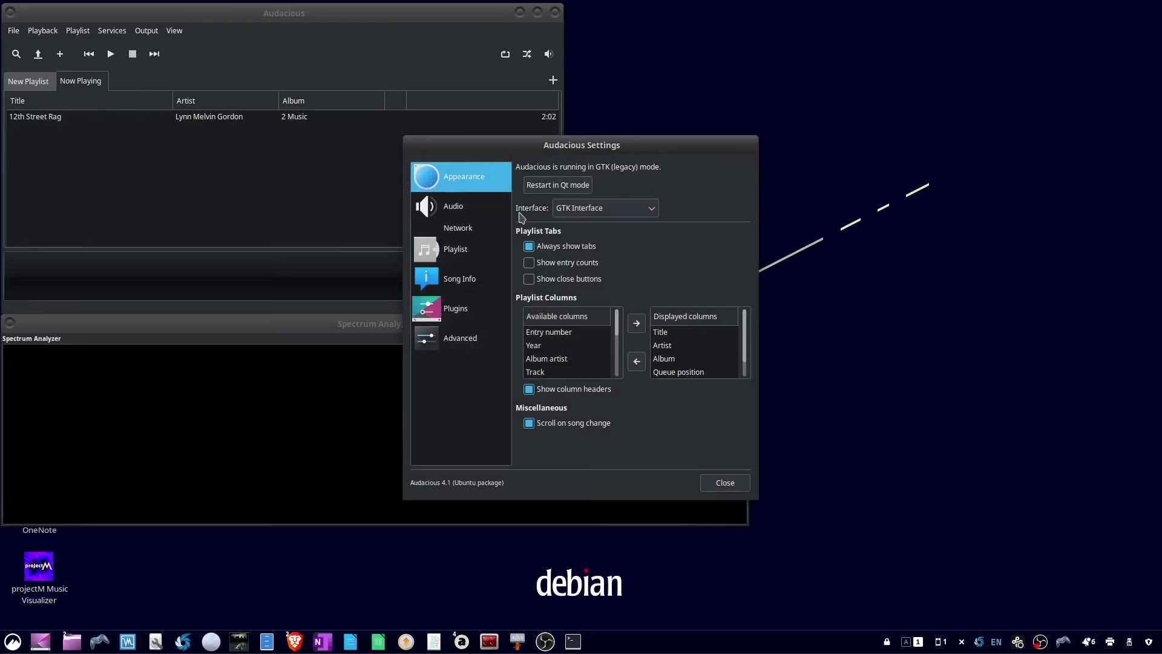
{"action": "left_click", "coordinate": [650, 215]}
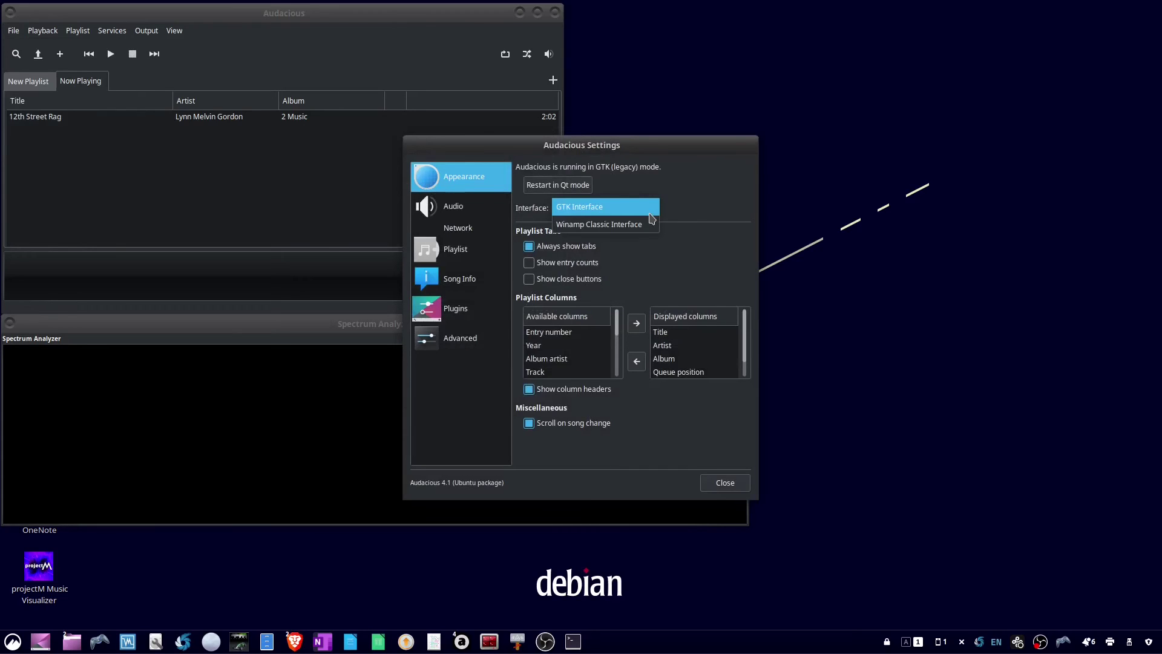
{"action": "left_click", "coordinate": [642, 225]}
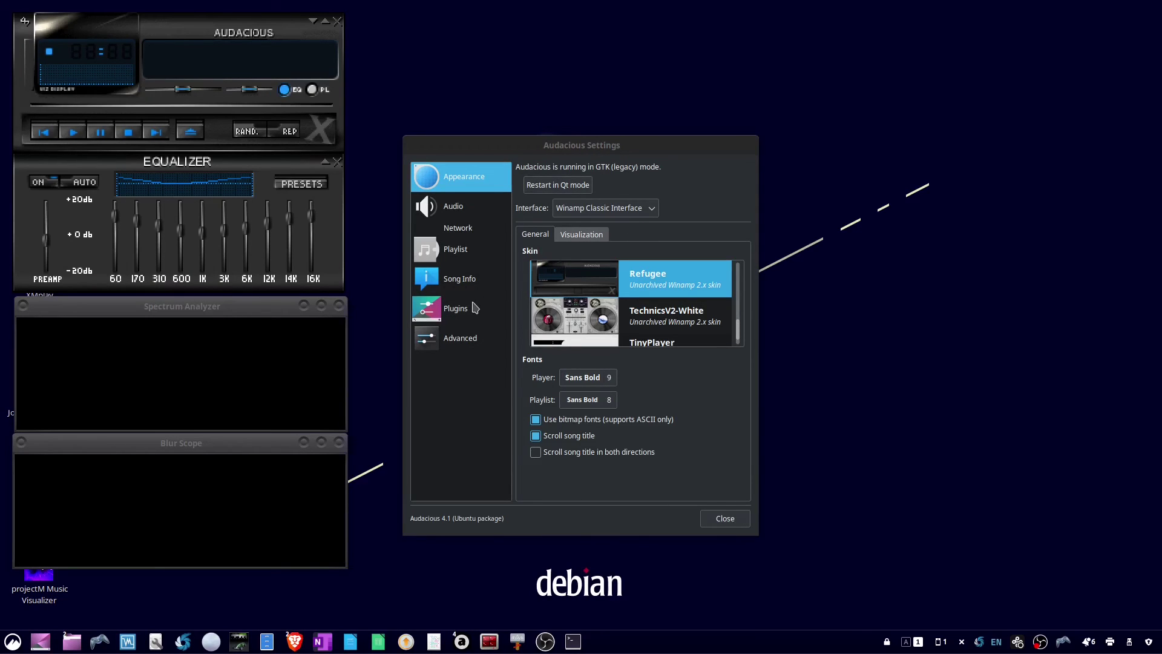
Apply the TechnicsV2-White skin to the player in the appearance settings
{"action": "left_click", "coordinate": [485, 177]}
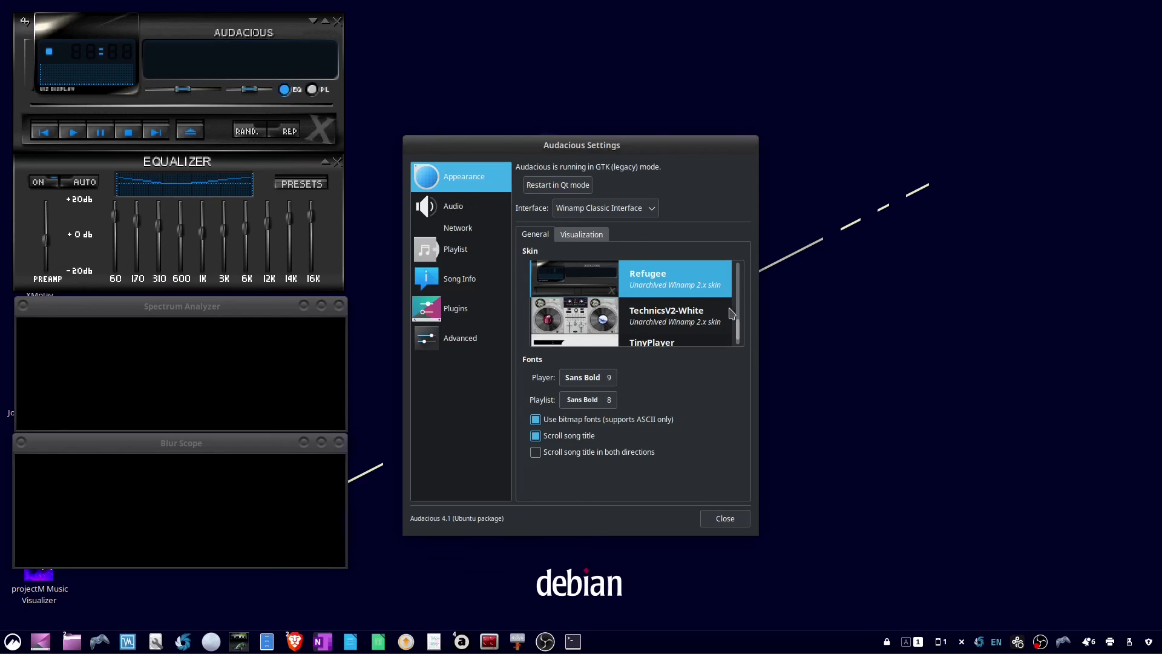
{"action": "mouse_move", "coordinate": [740, 330]}
{"action": "left_mouse_down"}
{"action": "mouse_move", "coordinate": [740, 285]}
{"action": "mouse_move", "coordinate": [744, 334]}
{"action": "left_mouse_up"}
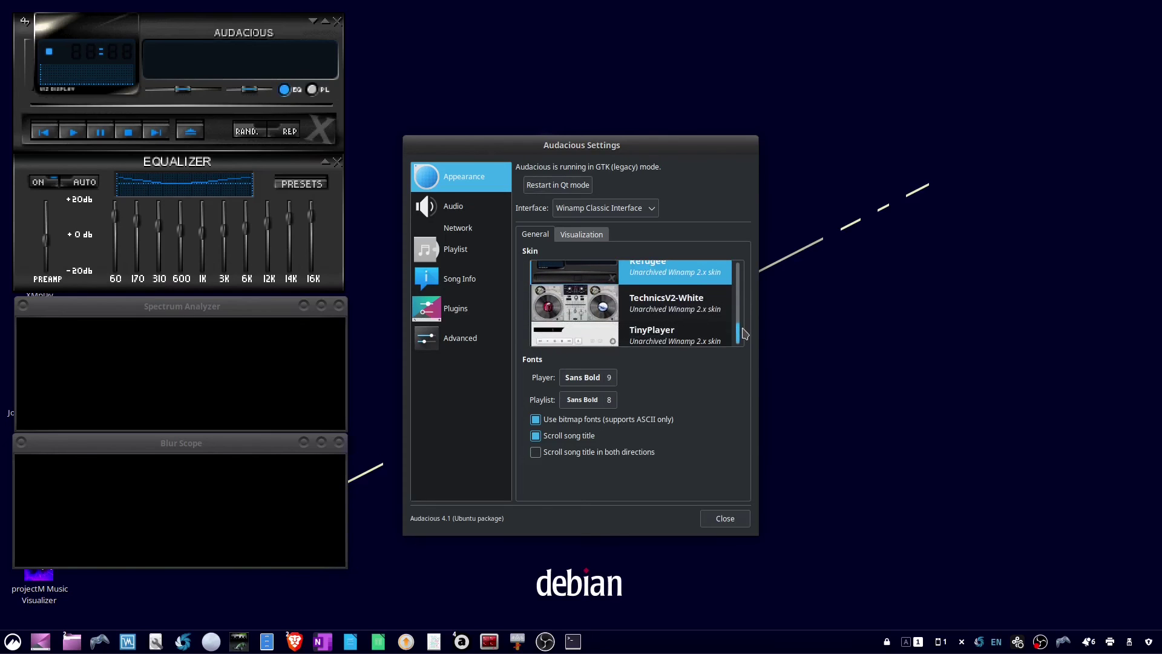
{"action": "left_click", "coordinate": [678, 310]}
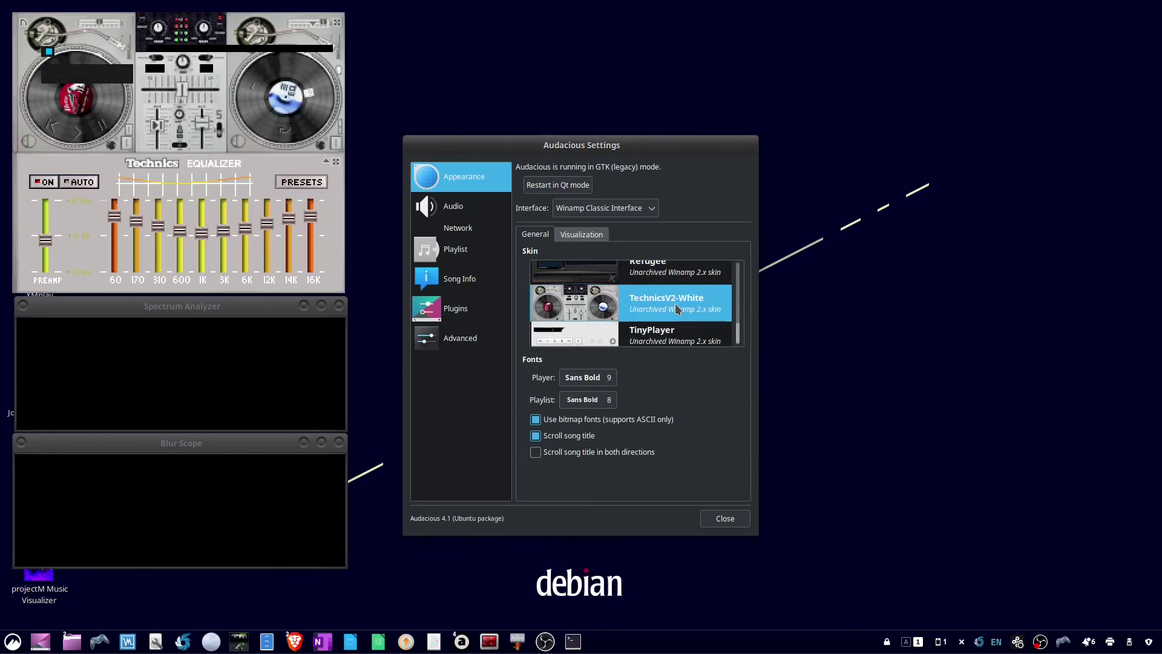